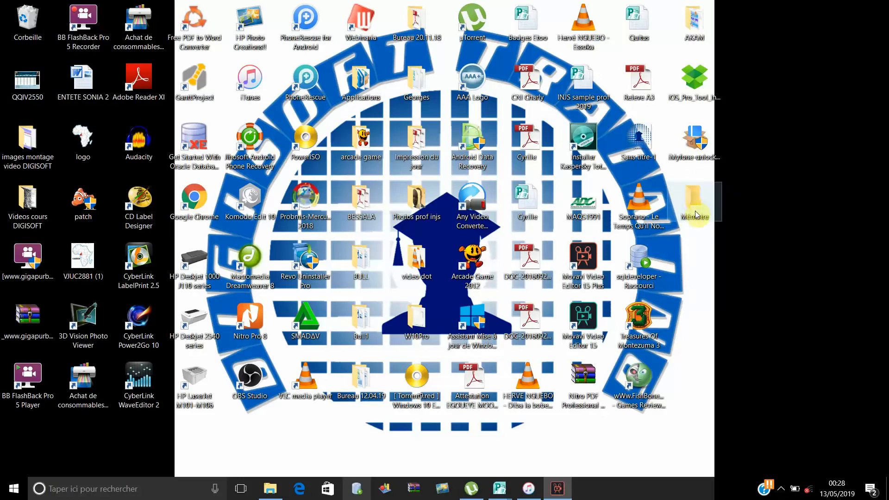
Create a new Microsoft Word document inside the Mémoire folder on the desktop.
click(870, 251)
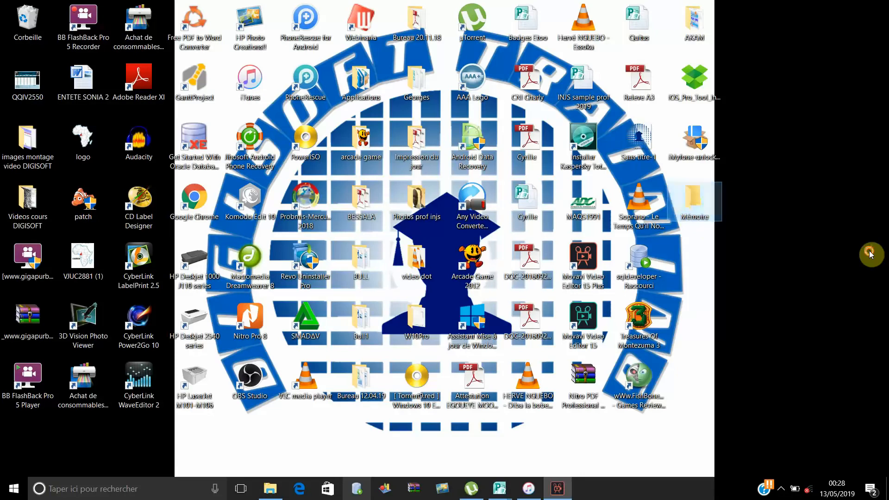
key(Return)
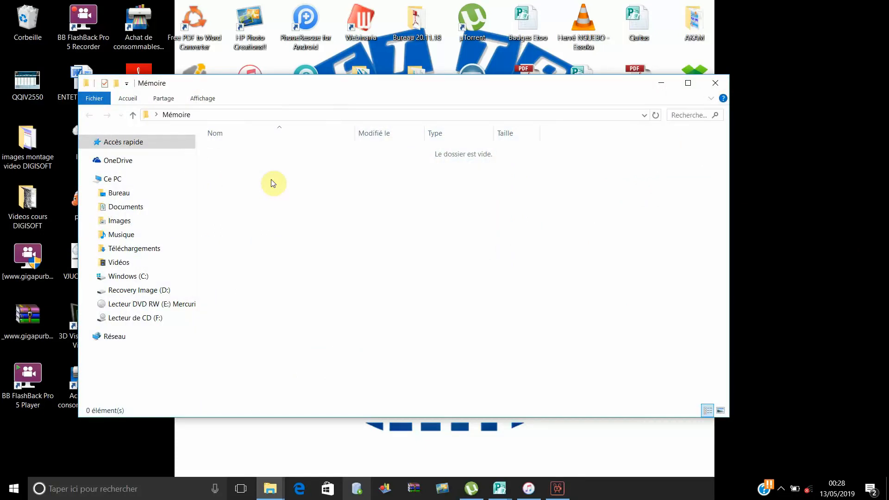
right_click(284, 189)
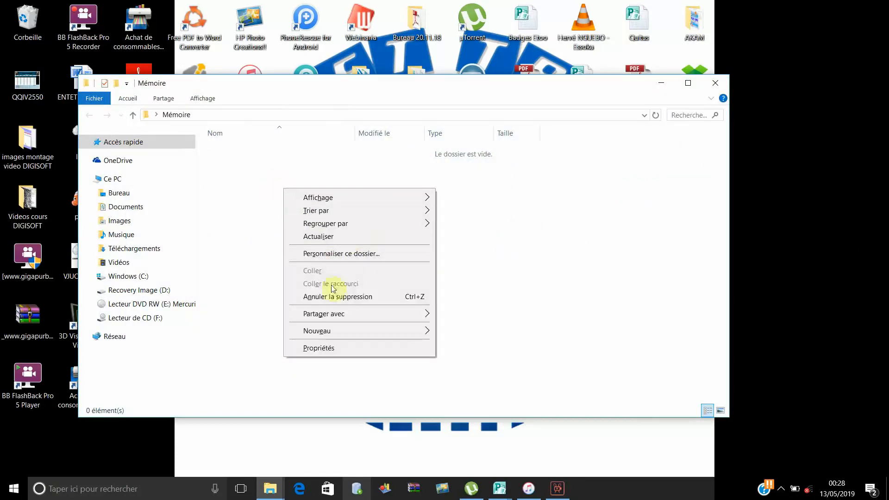
mouse_move(334, 335)
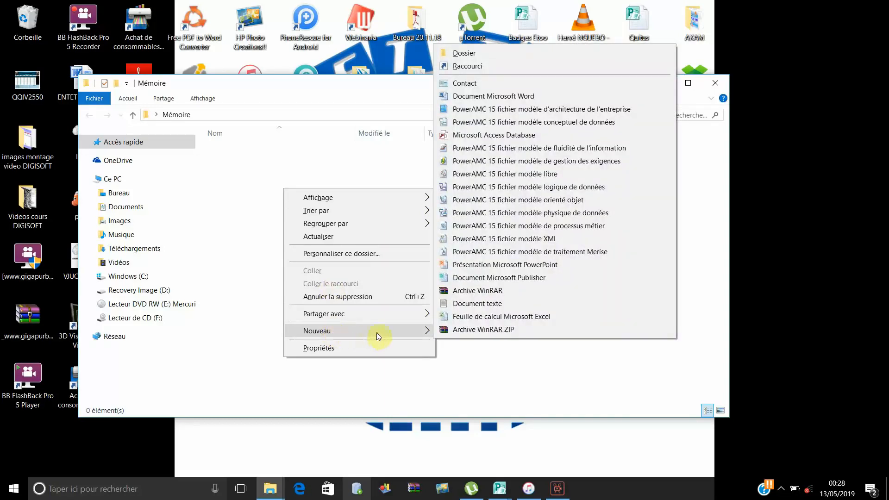
click(519, 97)
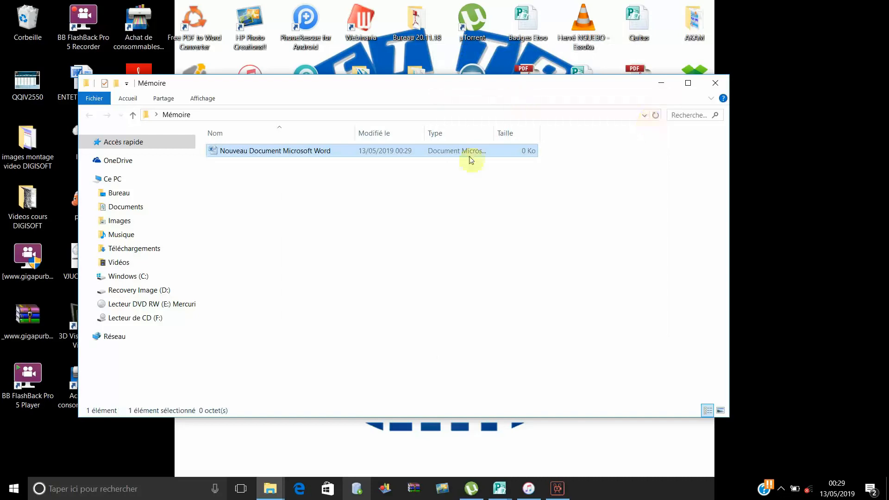
Rename the new Word document as Memoire and open it.
click(297, 151)
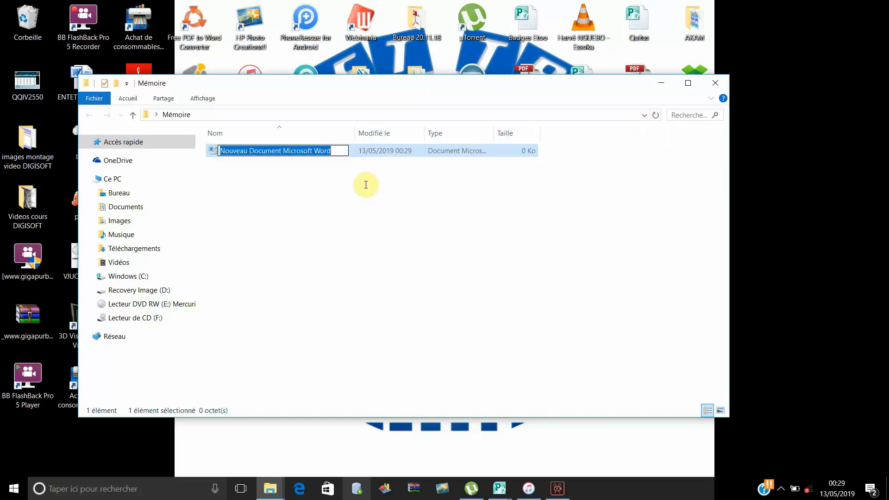
text(Memoie)
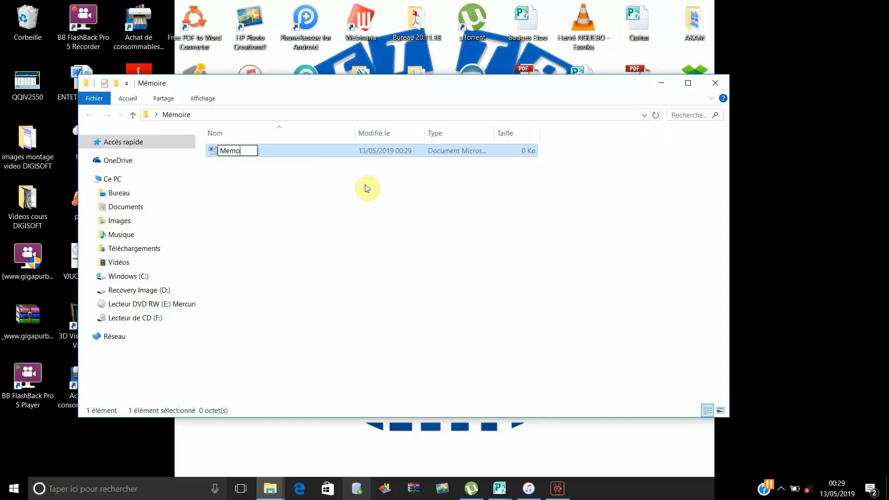
key(BackSpace)
text(re)
key(Return)
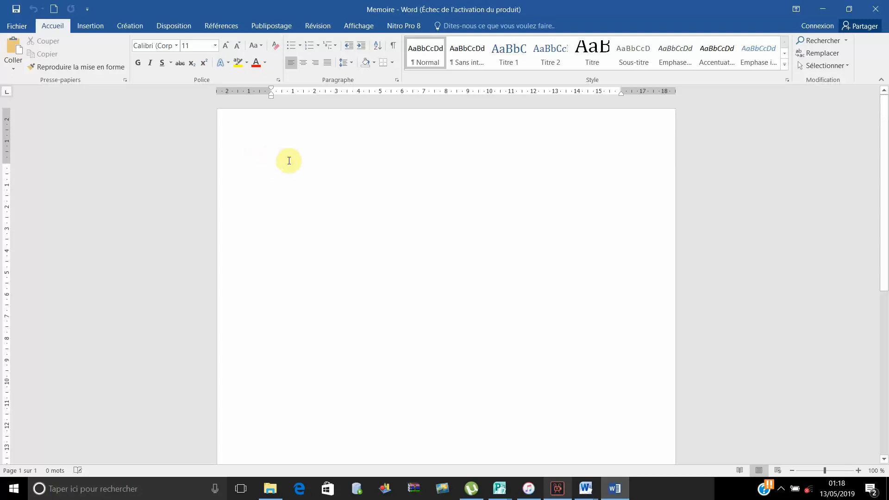
Open the custom page margin settings and set the top and left margins to 2 cm.
click(174, 26)
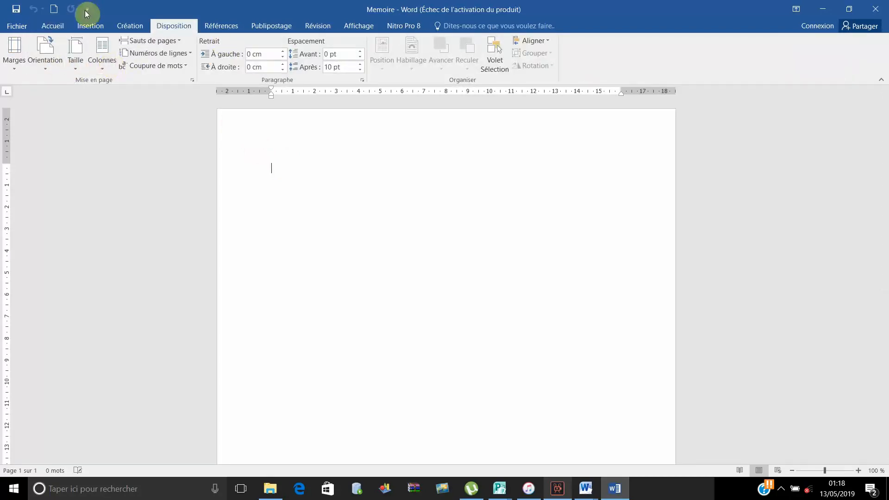
click(15, 65)
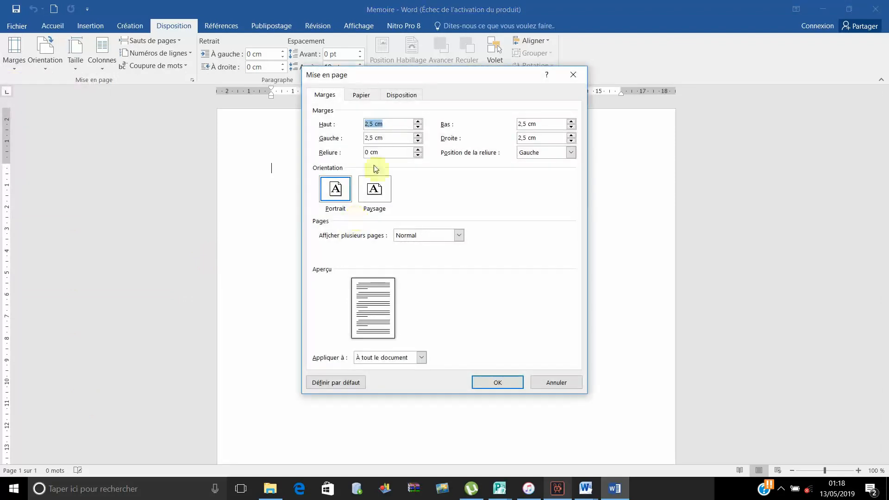
text(2)
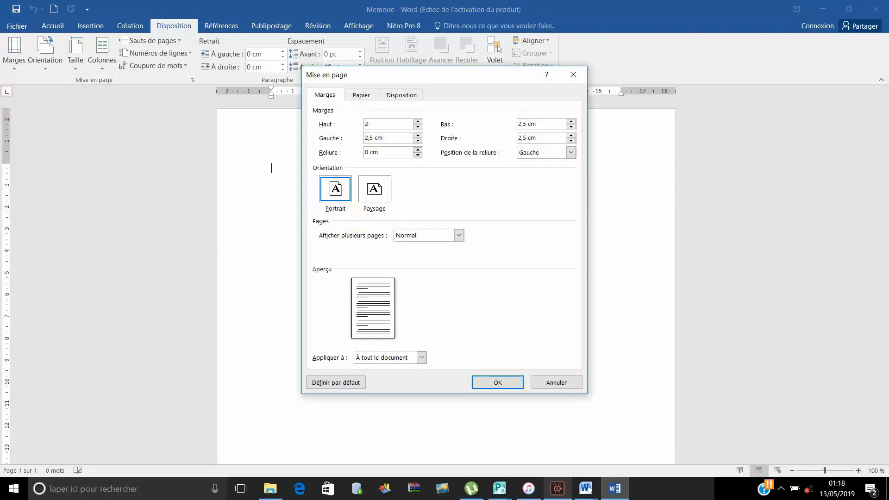
double_click(383, 139)
click(383, 139)
key(shift+Home)
text(2)
Set the bottom and right page margins to 2 cm and apply the margins to the whole document.
click(530, 124)
double_click(533, 126)
click(548, 125)
key(shift+Home)
text(2)
click(548, 138)
key(shift+Home)
text(2)
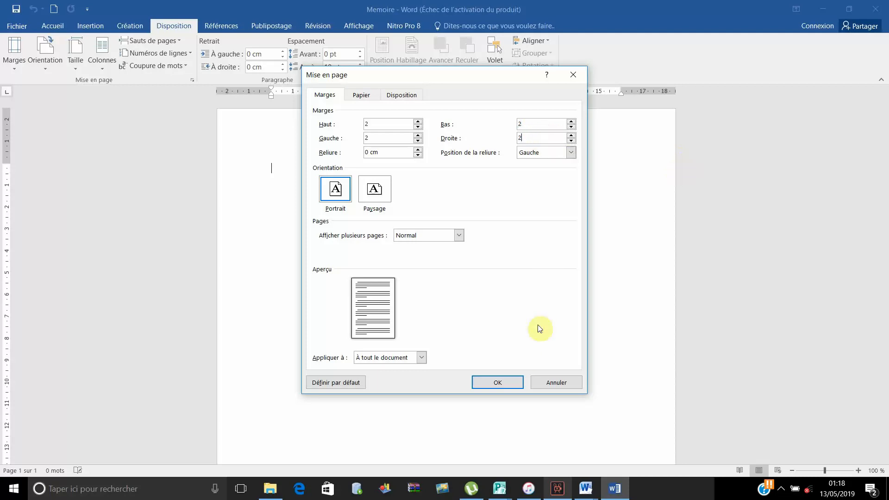
click(505, 384)
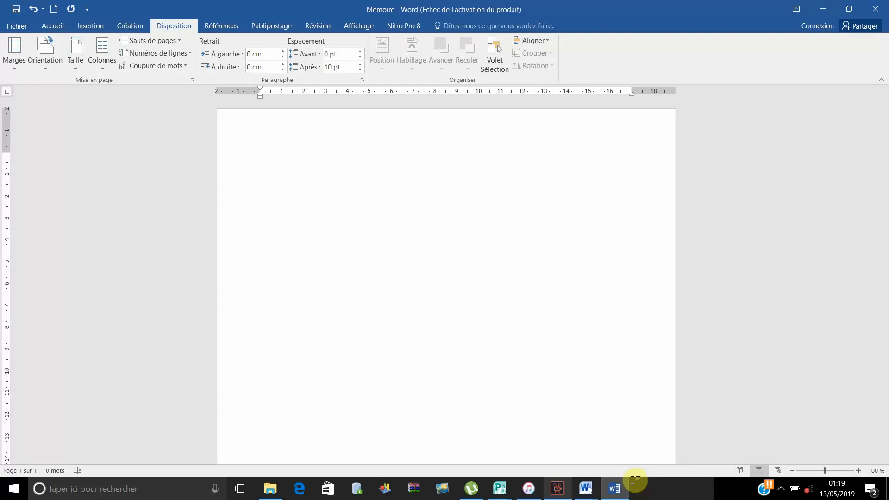
Write the outline lines "Page de garde", "Sommaire", "Introduction", "Contenu du mémoire" and "Conclusion" on separate lines.
text(Page de garde)
key(Return)
key(Return)
text(sommaire )
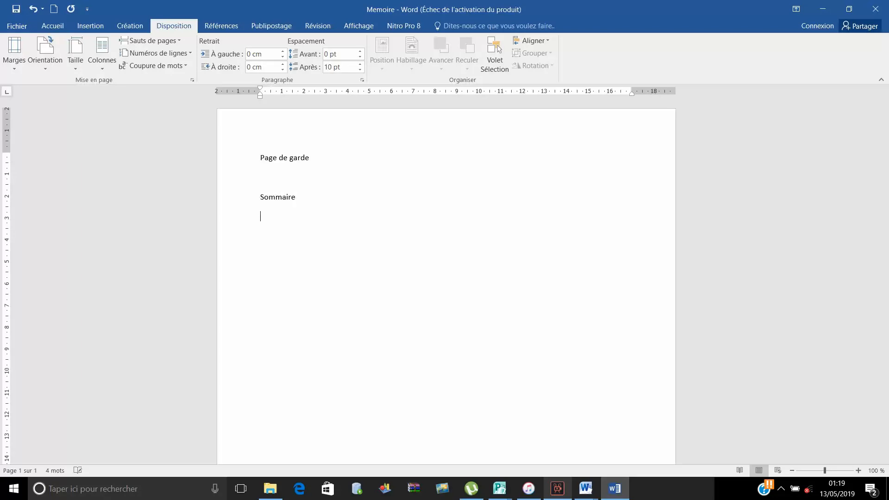
text(introduct)
text(ion )
text( conten)
text(u du memo)
text(ire)
key(Return)
key(Return)
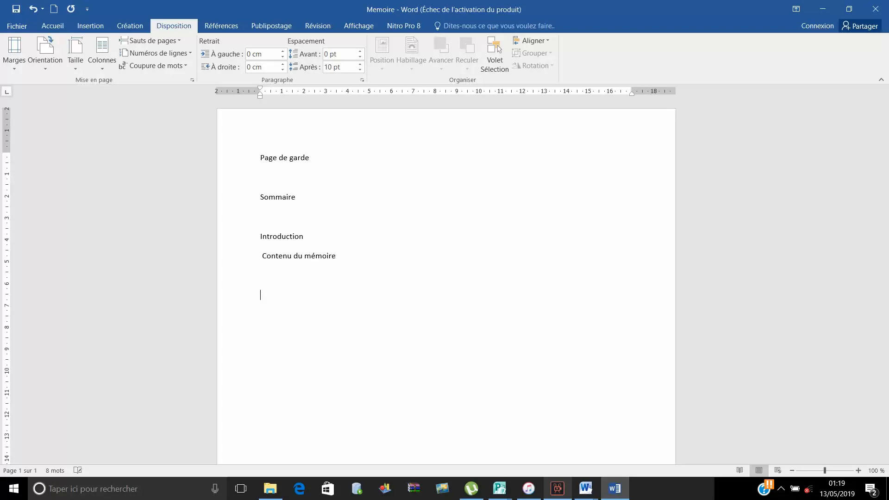
text(conclusion)
key(Return)
Remove the stray space before "Contenu du mémoire" and add a blank line above it.
click(261, 255)
key(BackSpace)
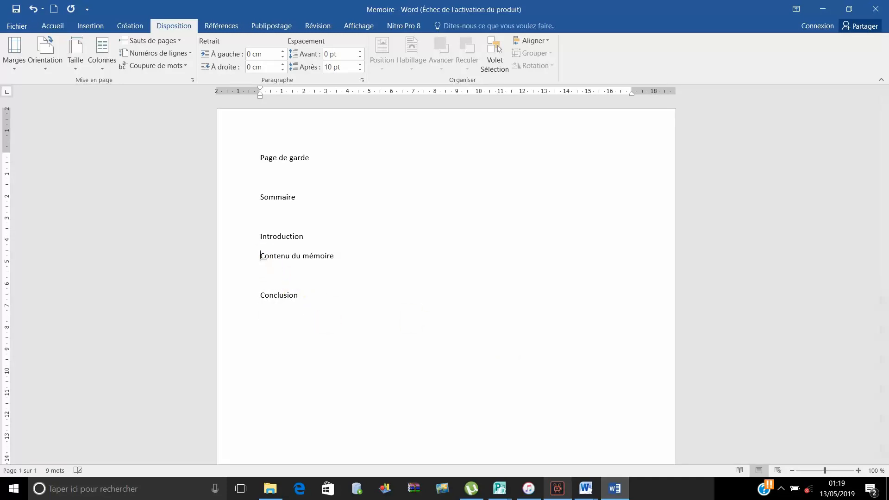
key(Return)
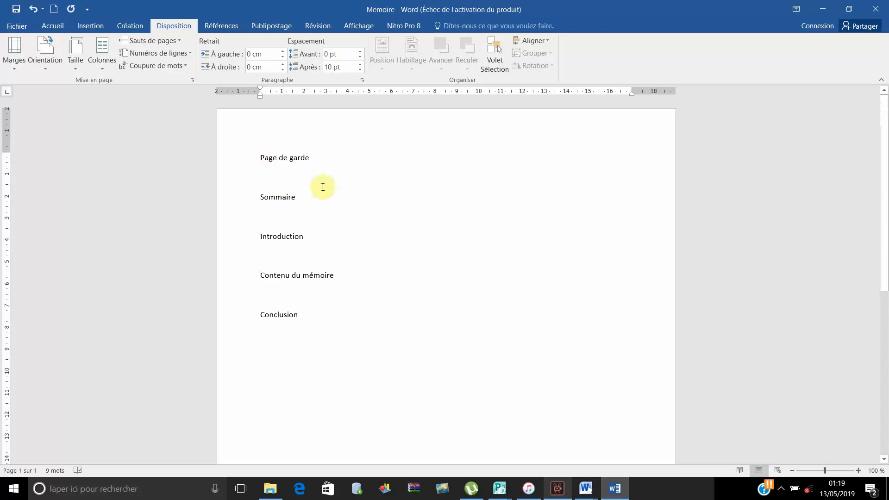
Insert a next-page section break (Page suivante) just before "Sommaire".
click(261, 197)
click(177, 43)
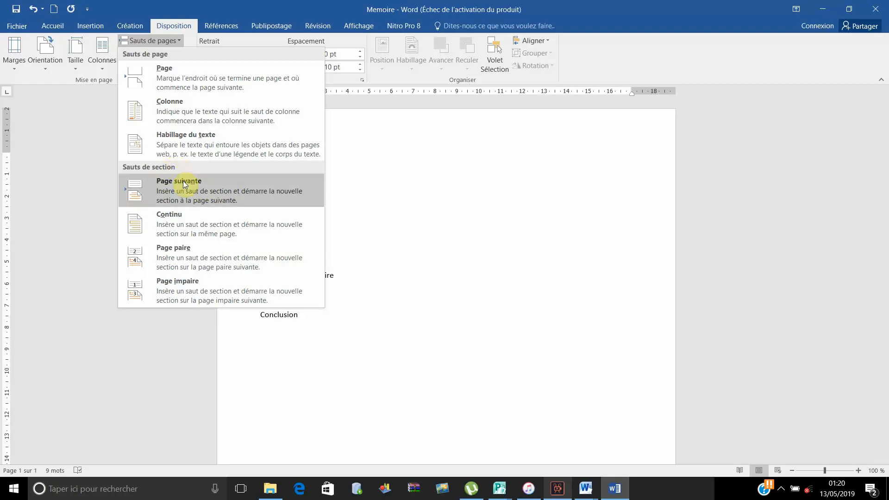
click(185, 184)
scroll(313, 327, down, 3)
scroll(313, 328, down, 1)
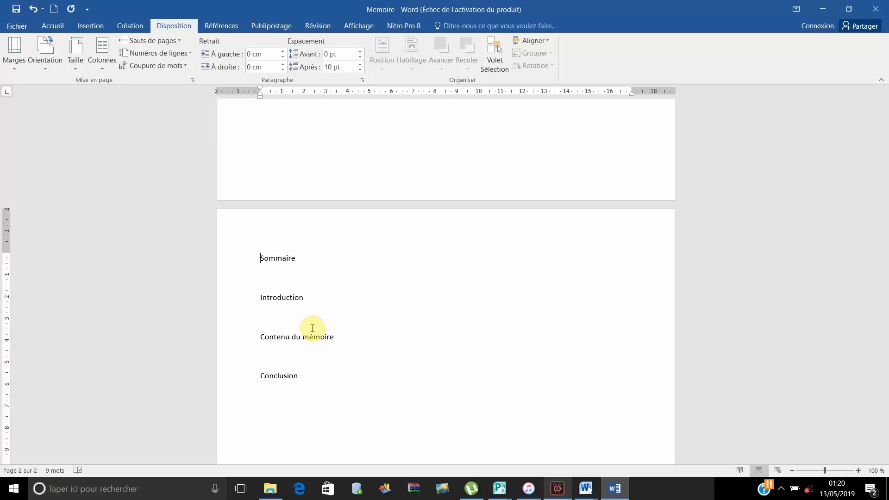
Insert a next-page section break (Page suivante) just before "Introduction".
scroll(312, 328, down, 1)
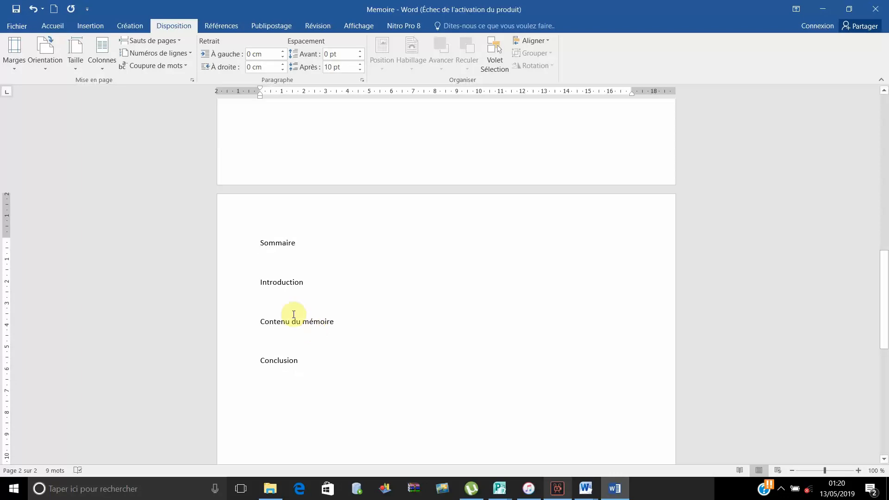
click(258, 281)
click(157, 41)
click(170, 187)
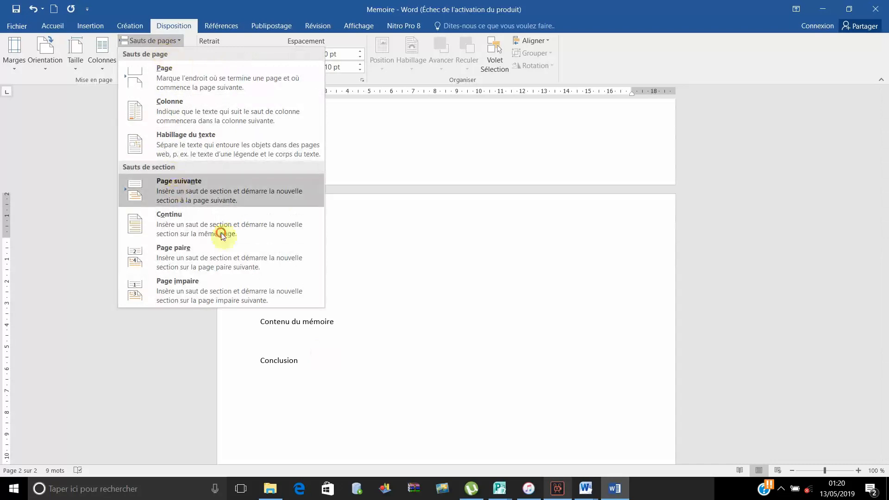
scroll(304, 288, down, 5)
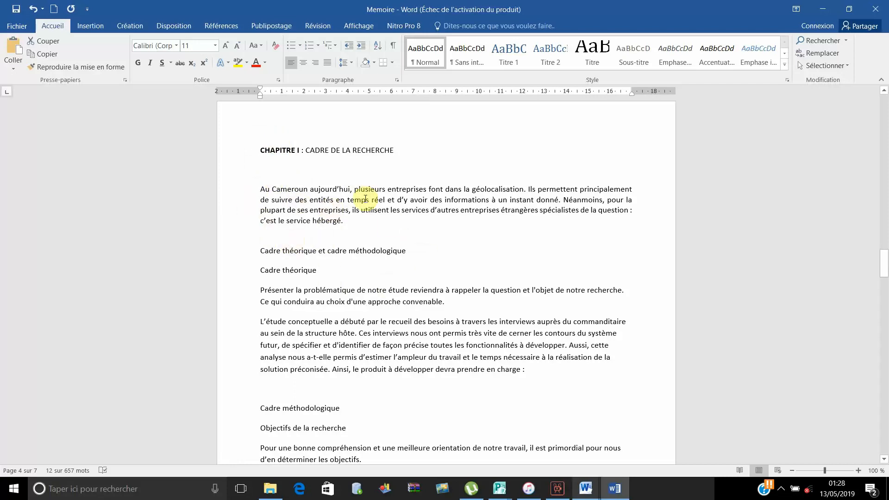
Examine the title, subheadings and opening paragraph of CHAPITRE I by highlighting each of them.
scroll(365, 198, down, 1)
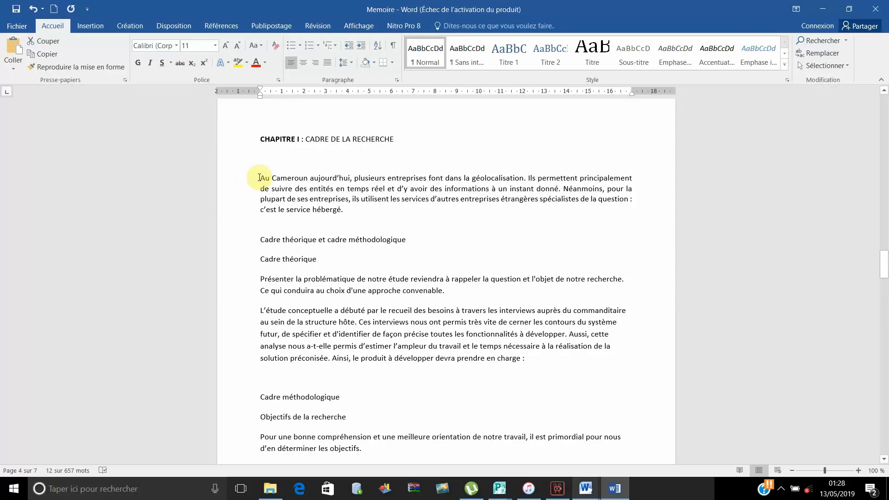
click(242, 144)
click(243, 242)
click(239, 259)
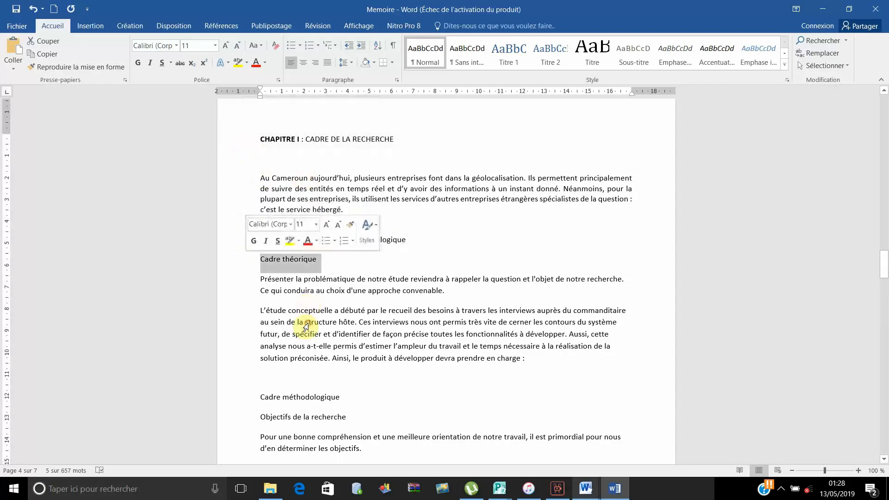
click(248, 398)
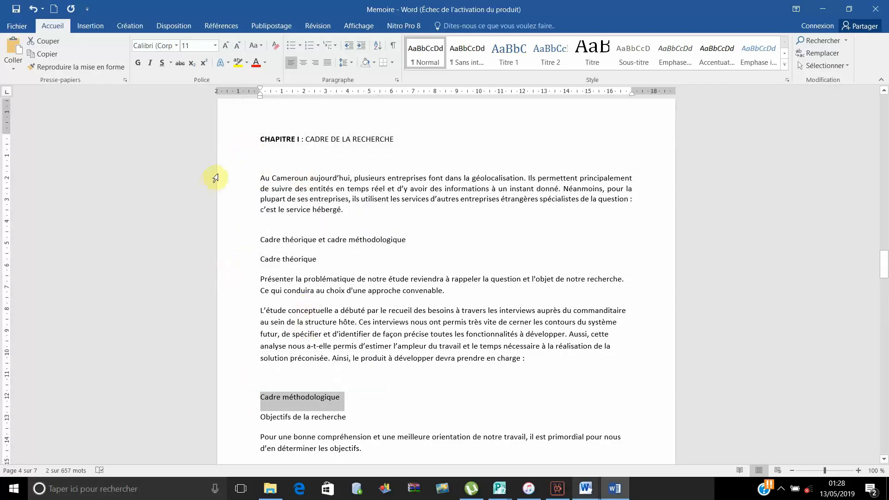
click(241, 146)
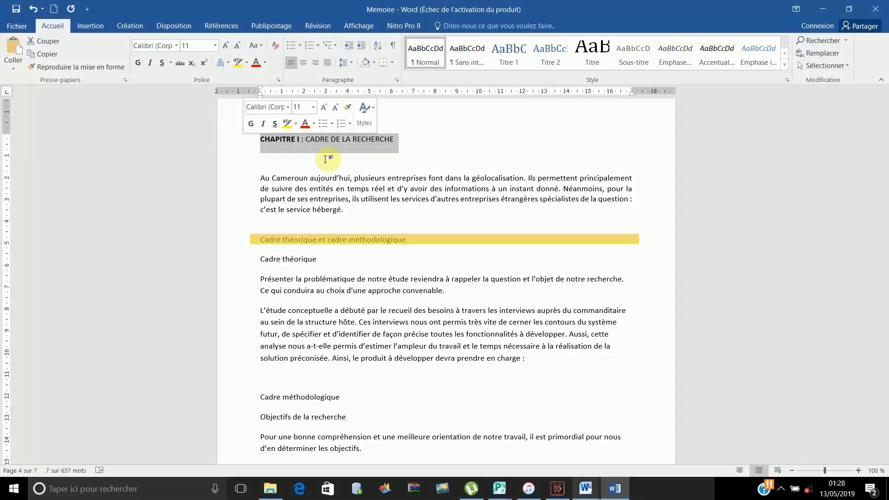
click(241, 241)
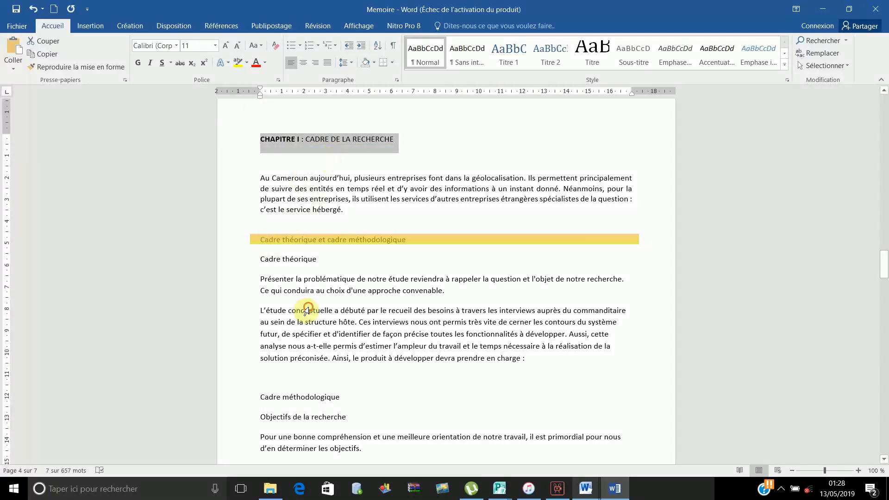
click(243, 268)
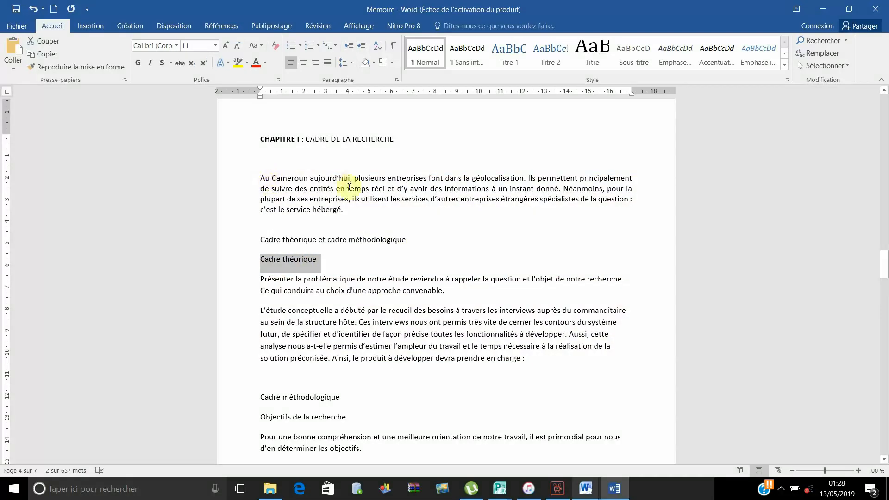
click(244, 187)
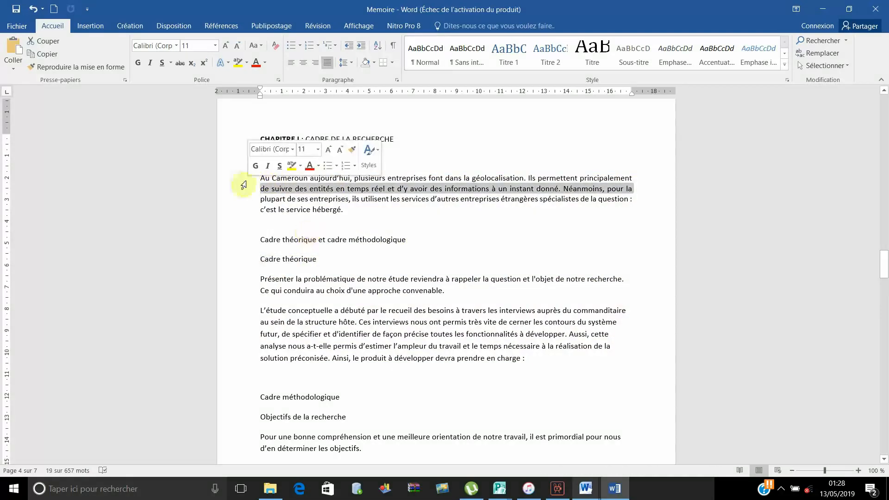
drag(245, 178, 236, 212)
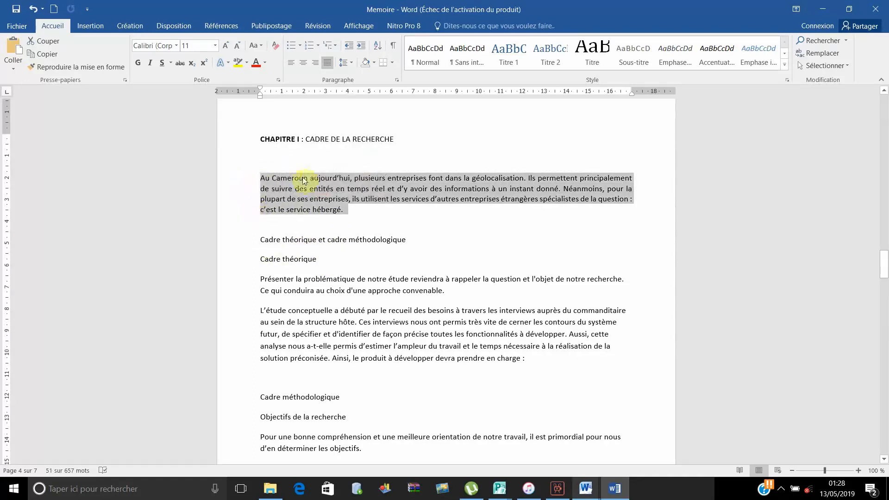
click(329, 277)
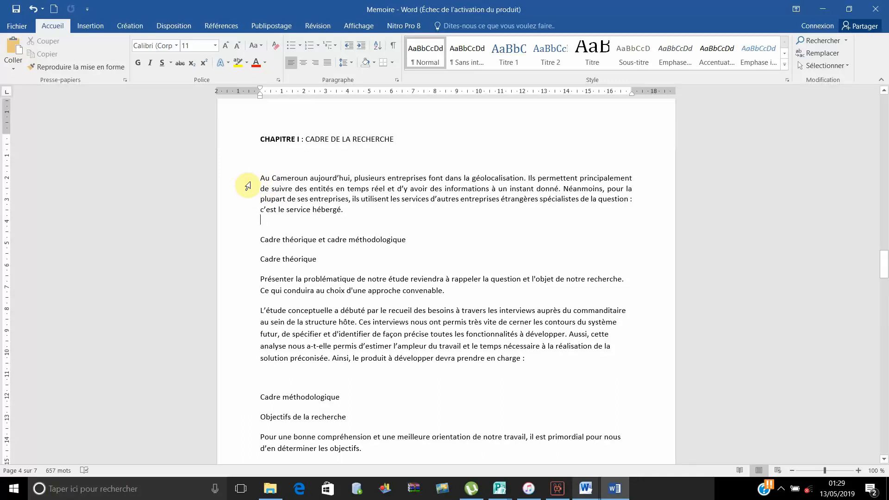
Try font size 12 on the opening paragraph of CHAPITRE I and return it to 11.
double_click(250, 192)
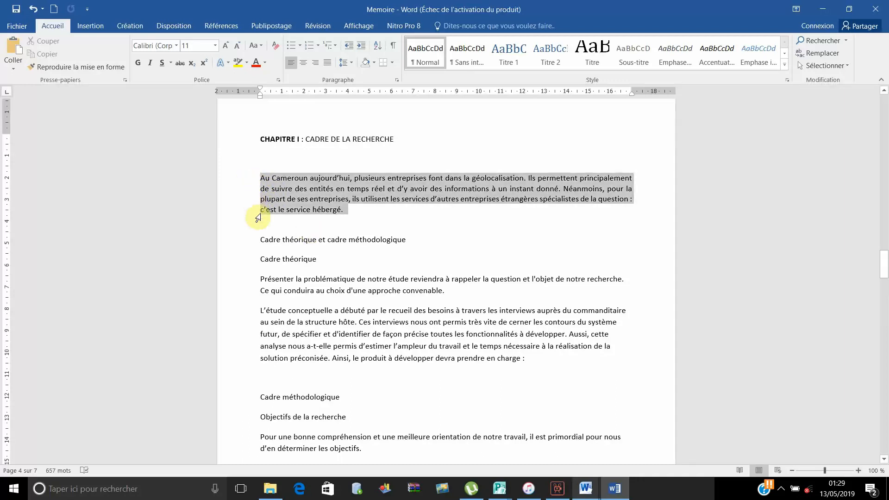
right_click(258, 218)
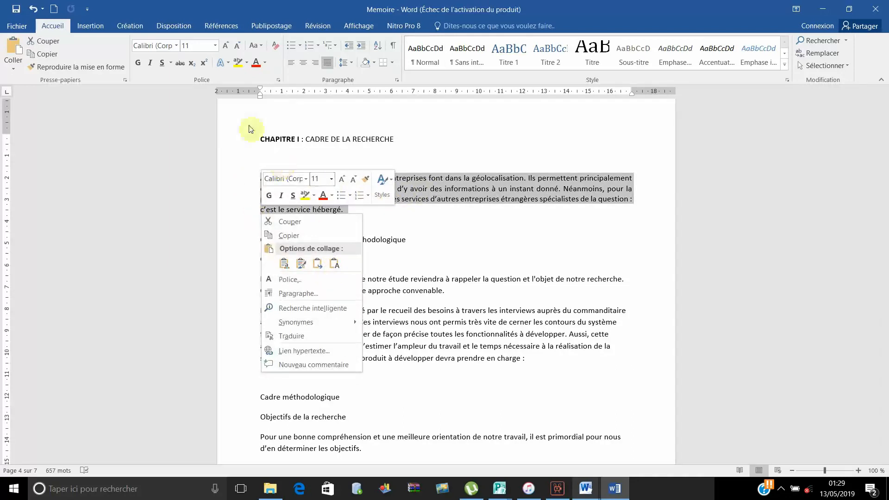
click(340, 179)
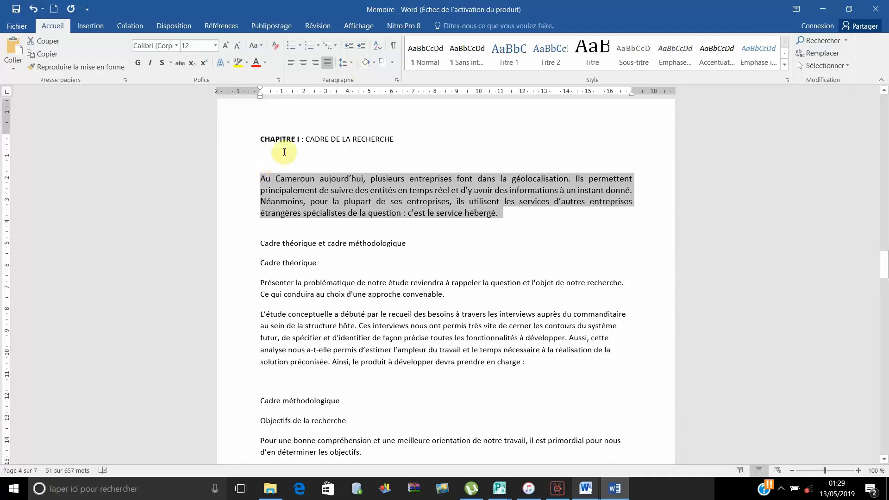
click(234, 49)
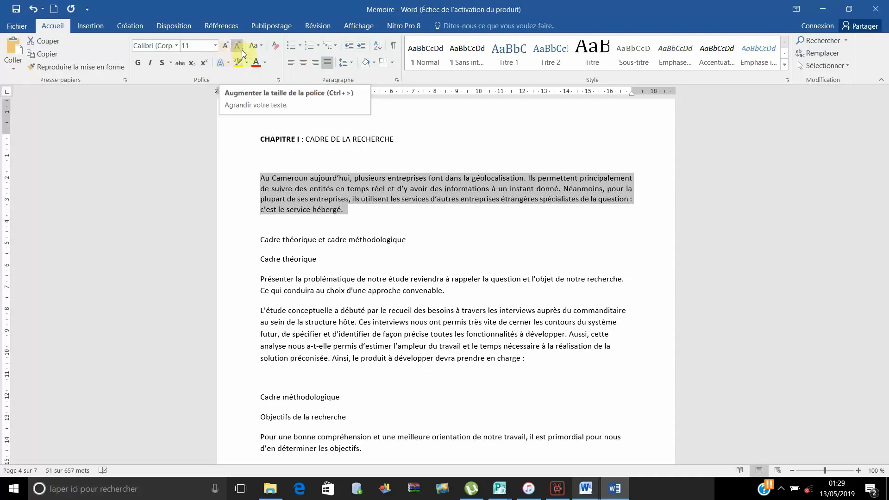
Set the opening paragraph of CHAPITRE I to font size 12 with 1,5 line spacing and justified alignment.
click(176, 45)
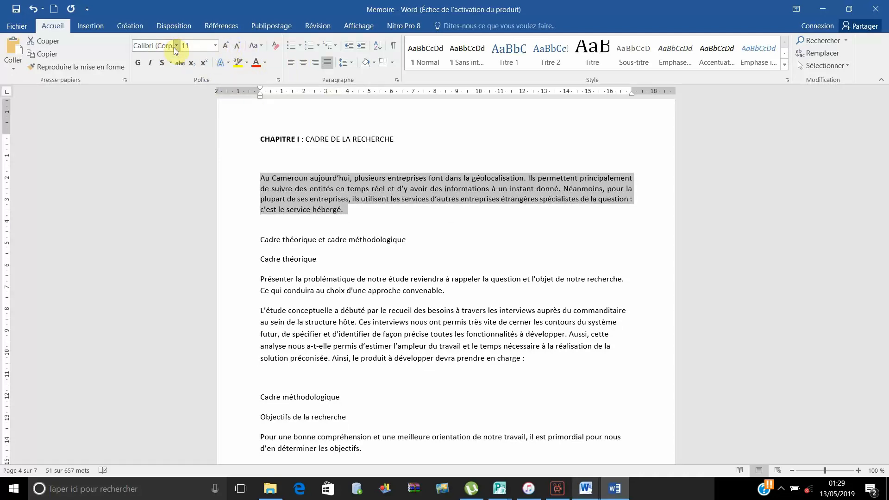
click(227, 47)
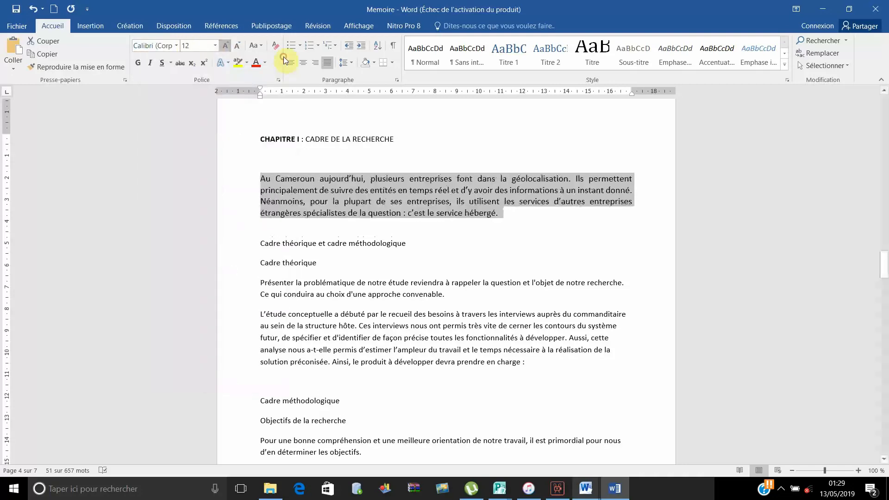
click(345, 62)
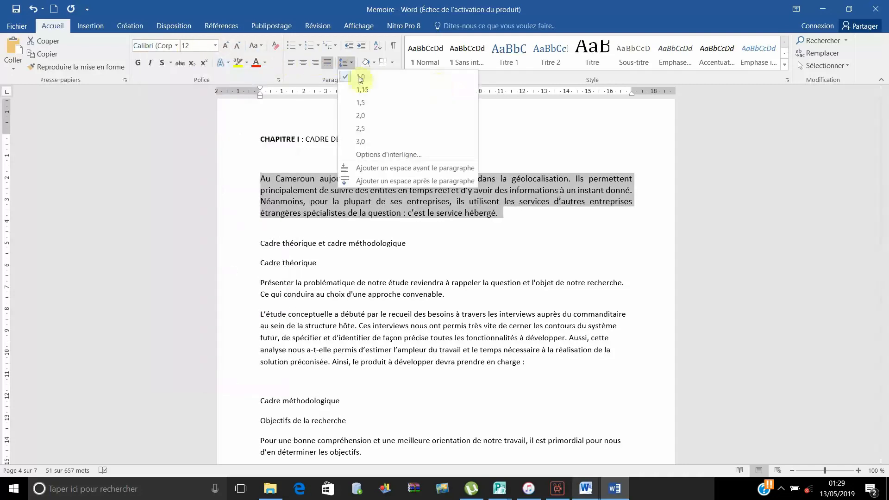
click(470, 133)
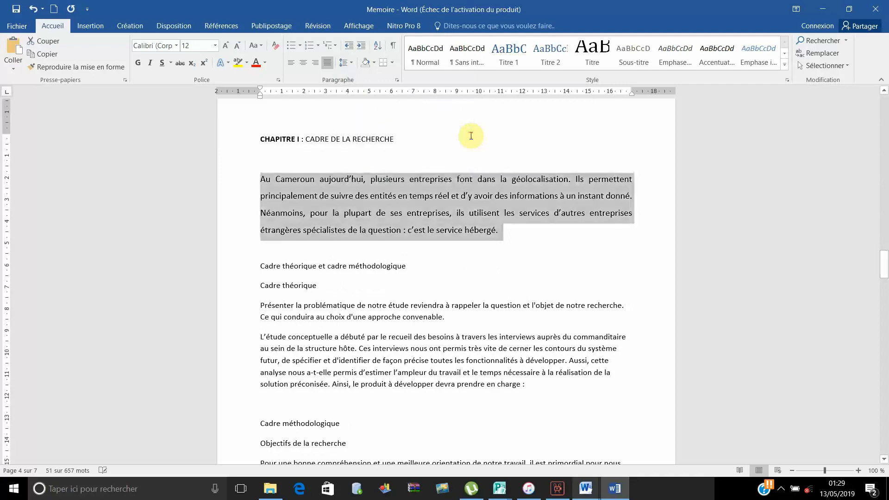
click(327, 64)
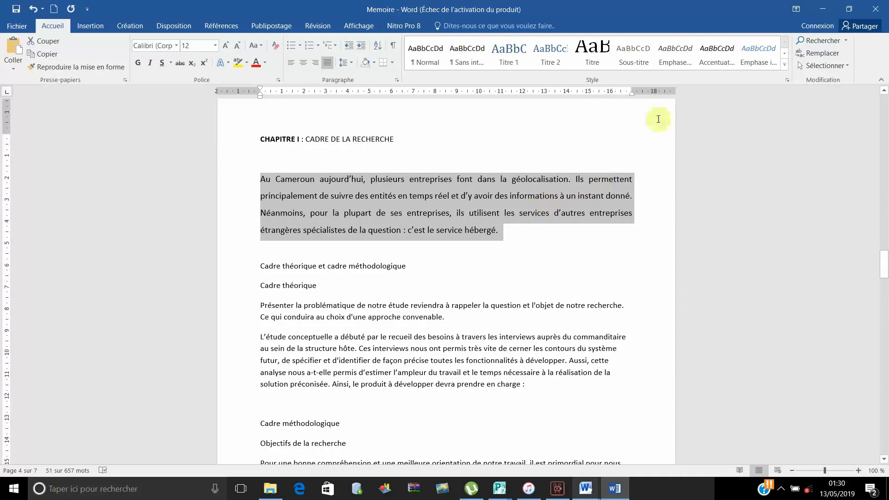
Create a style from the opening paragraph's formatting and name it "Memoire - corps du texte".
click(785, 70)
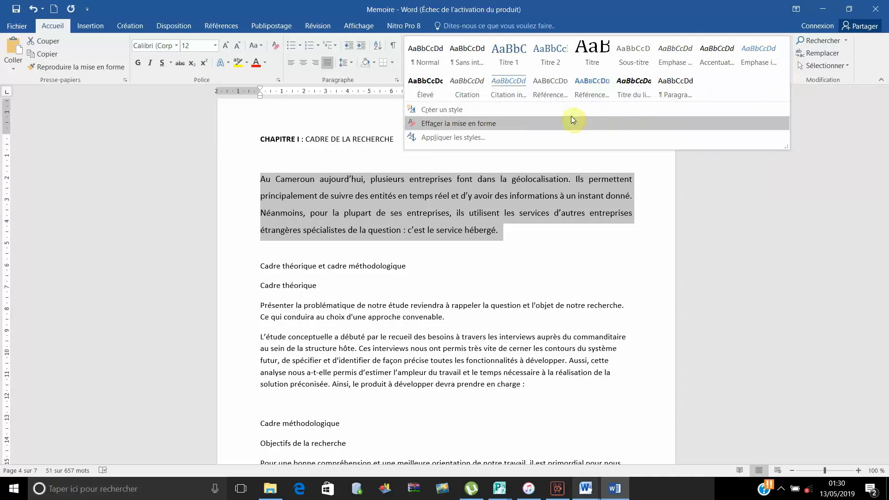
click(555, 110)
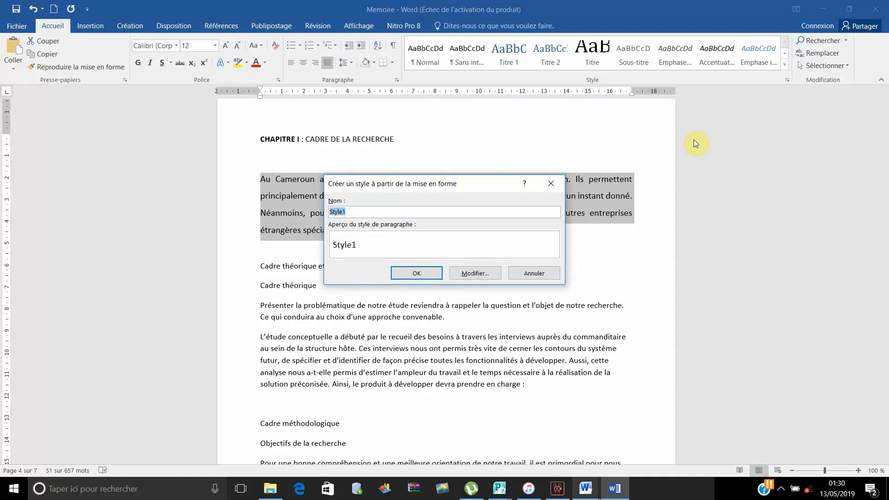
text(Memoire - corps du texte)
key(Return)
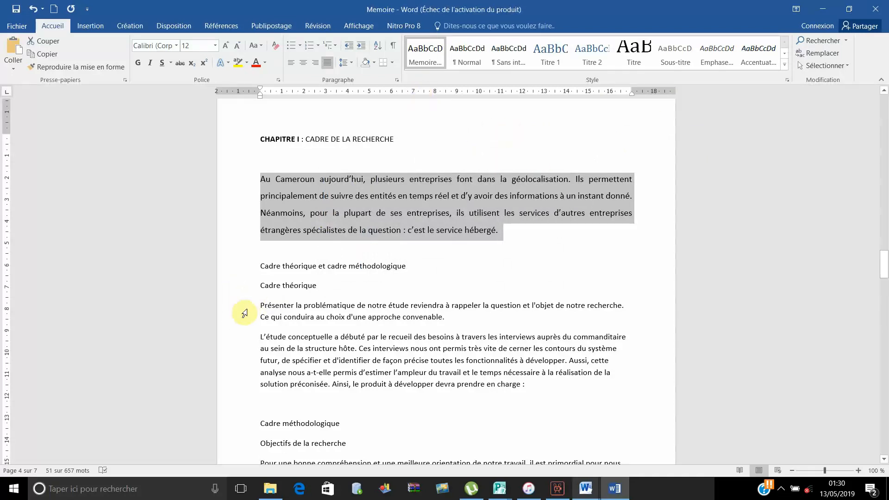
Apply the custom body text style to the two paragraphs below the subheading "Cadre théorique".
drag(244, 313, 267, 390)
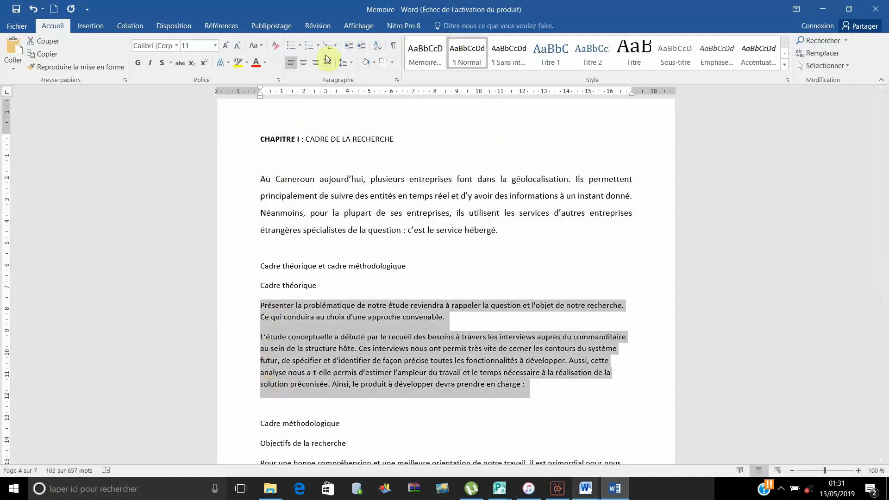
click(424, 65)
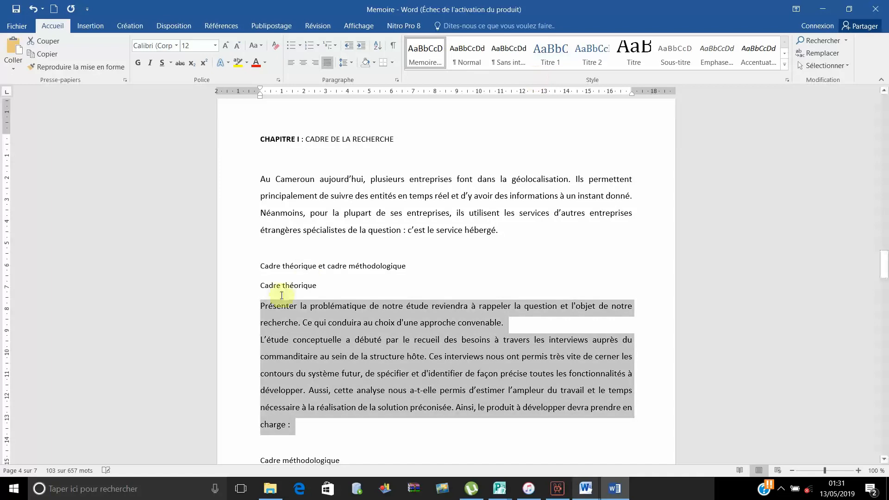
scroll(281, 295, down, 1)
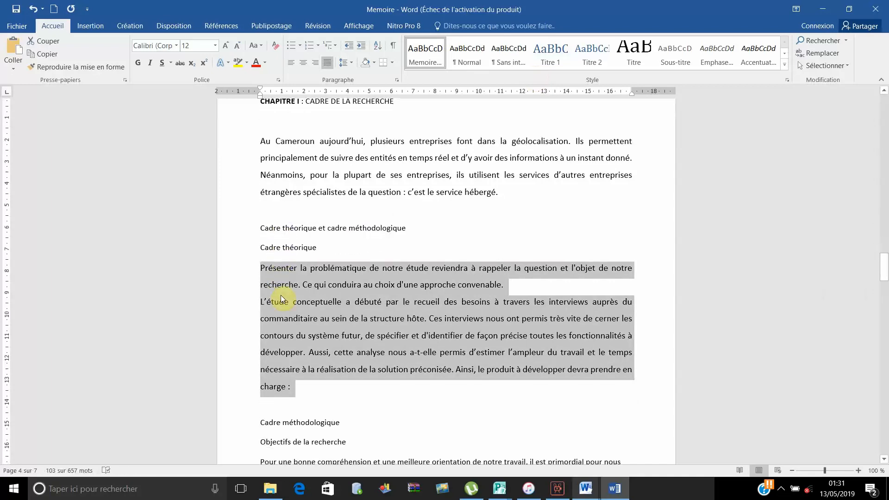
scroll(280, 295, up, 1)
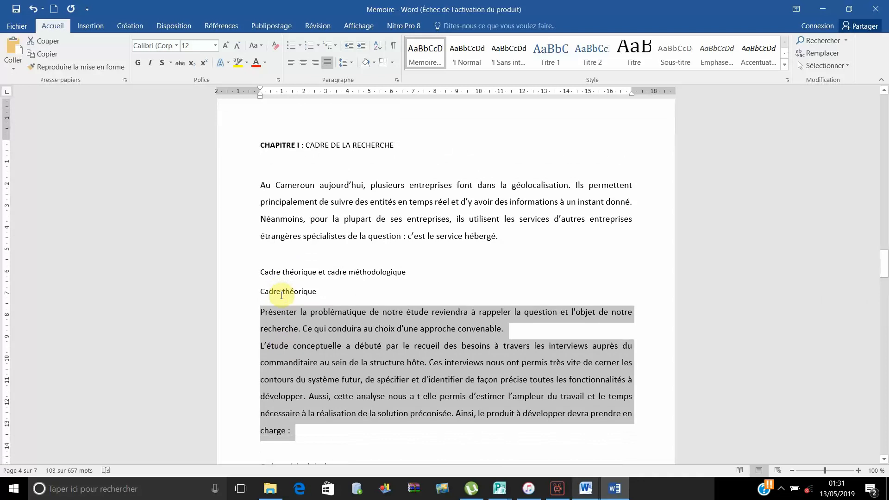
Apply the custom body text style to the entire document and clear the selection.
key(ctrl)
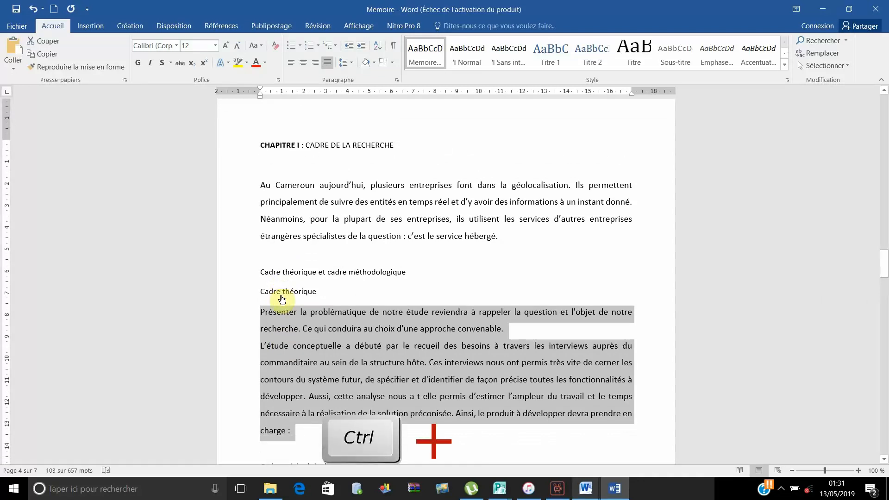
key(ctrl+a)
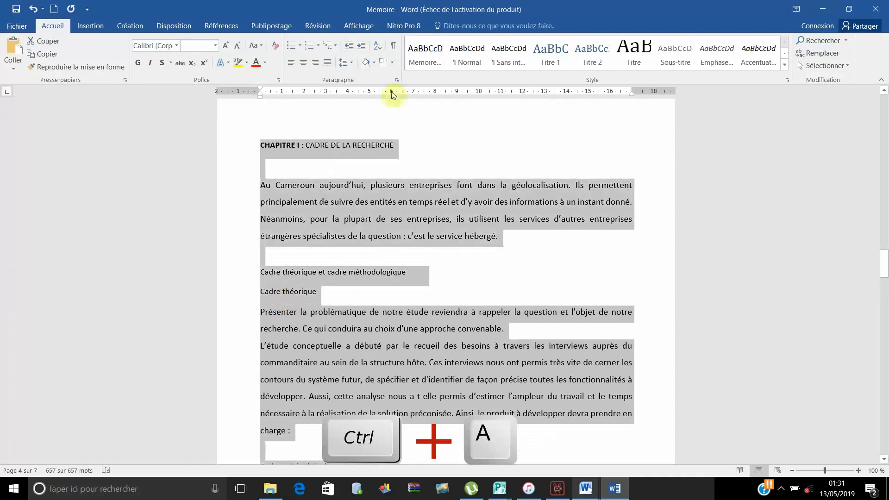
click(425, 59)
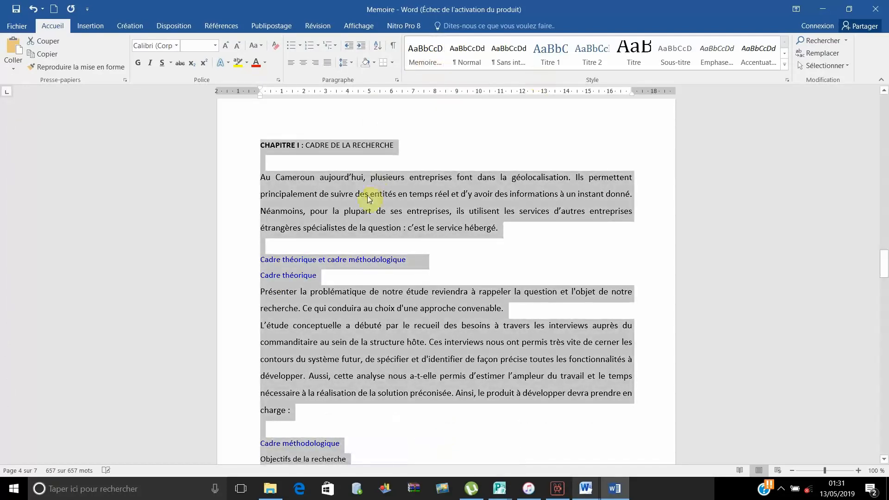
click(501, 299)
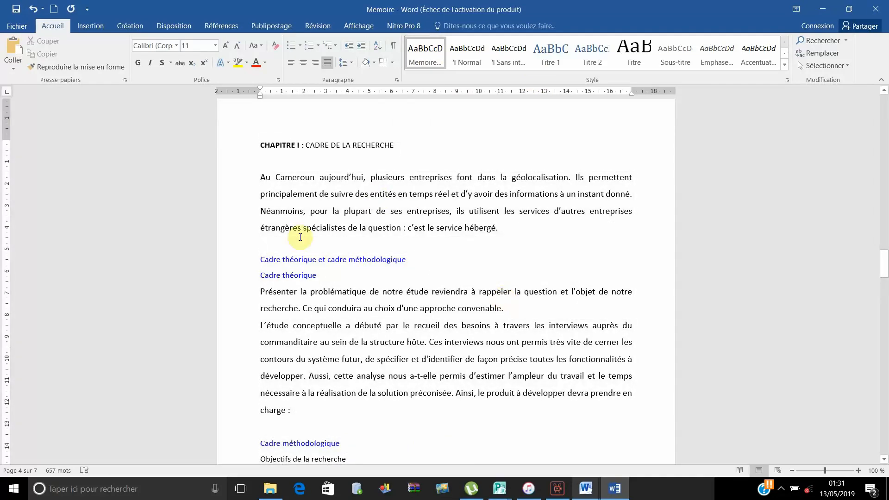
Examine the restyled pages, highlighting the CHAPITRE I title and the subheadings "Cadre théorique et cadre méthodologique" and "Cadre théorique".
scroll(300, 237, up, 2)
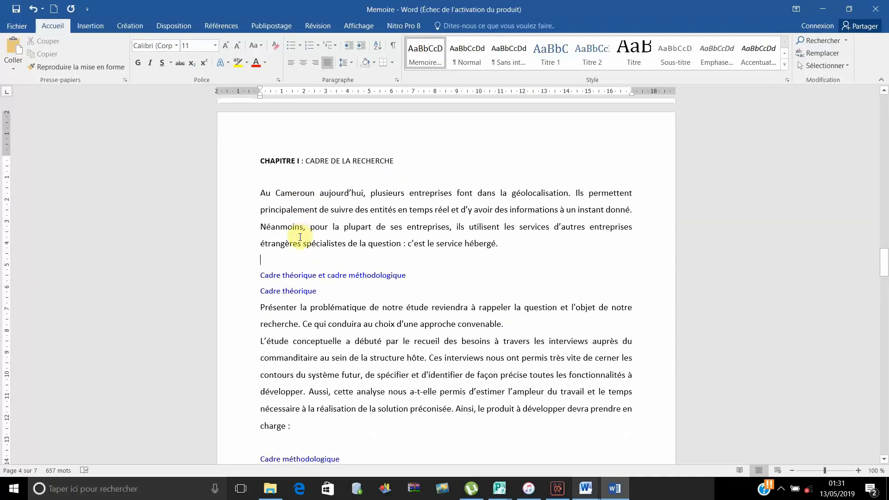
scroll(300, 237, up, 5)
scroll(300, 237, down, 4)
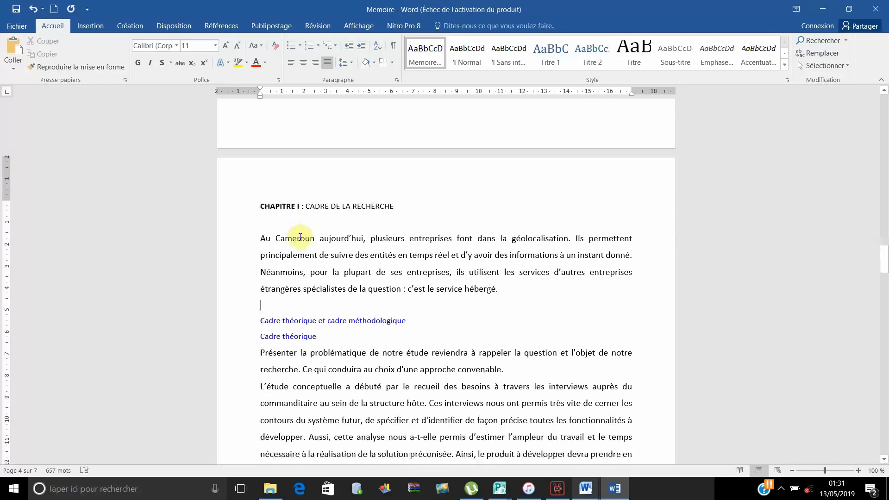
scroll(300, 237, down, 2)
scroll(240, 235, down, 1)
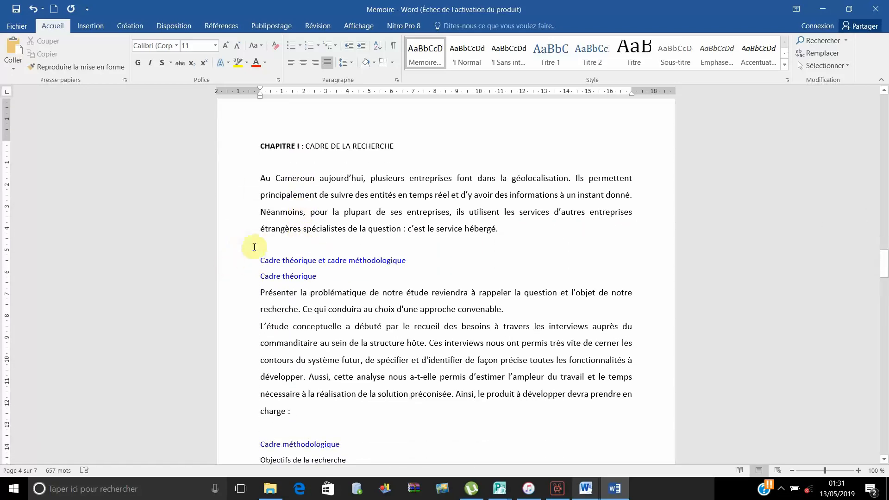
click(240, 149)
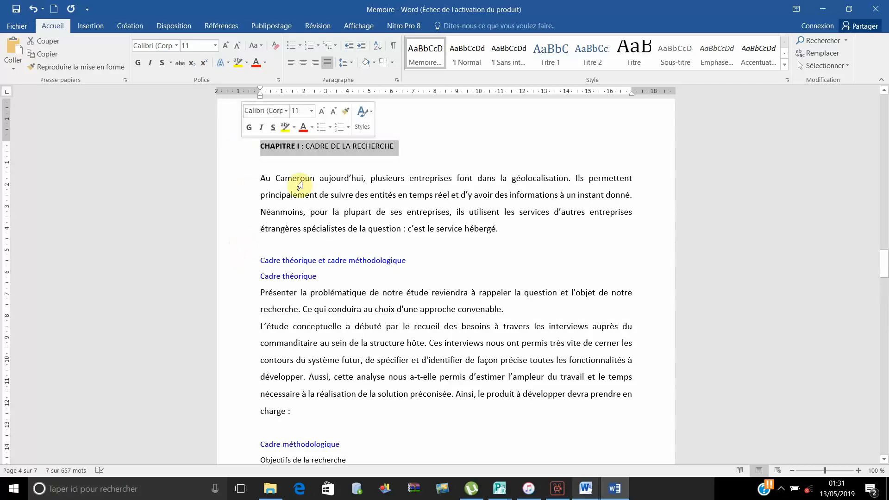
click(236, 267)
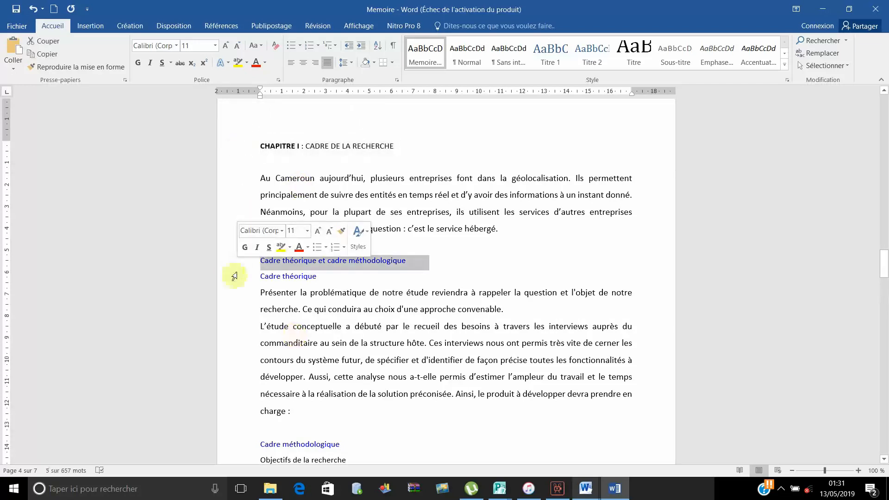
click(235, 283)
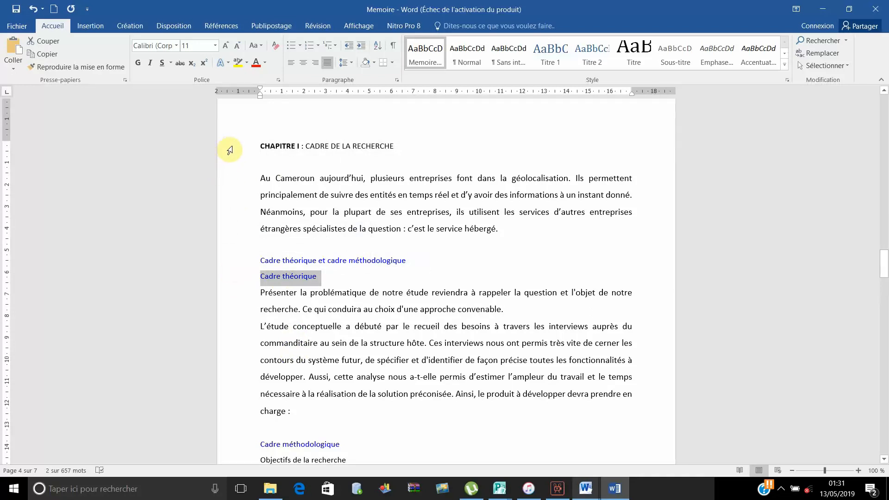
Add a bottom border in orange, 2 ¼ pt wide, to the paragraph "CHAPITRE I : CADRE DE LA RECHERCHE".
click(229, 150)
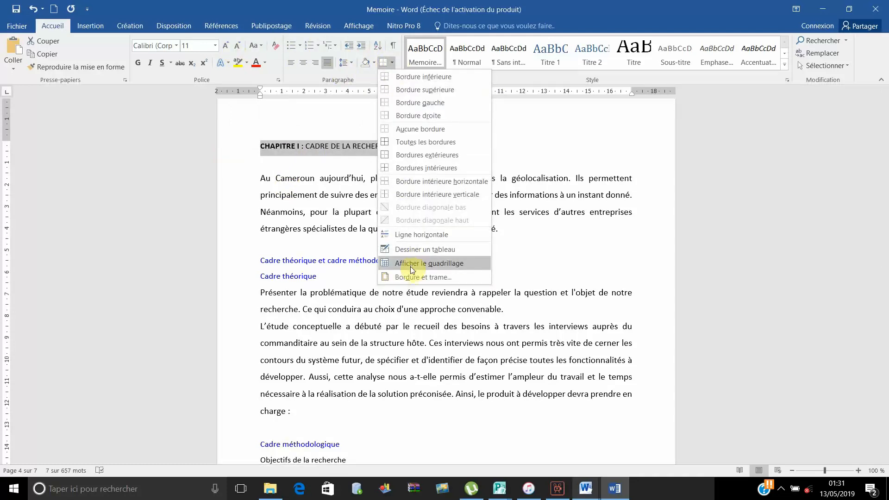
click(411, 278)
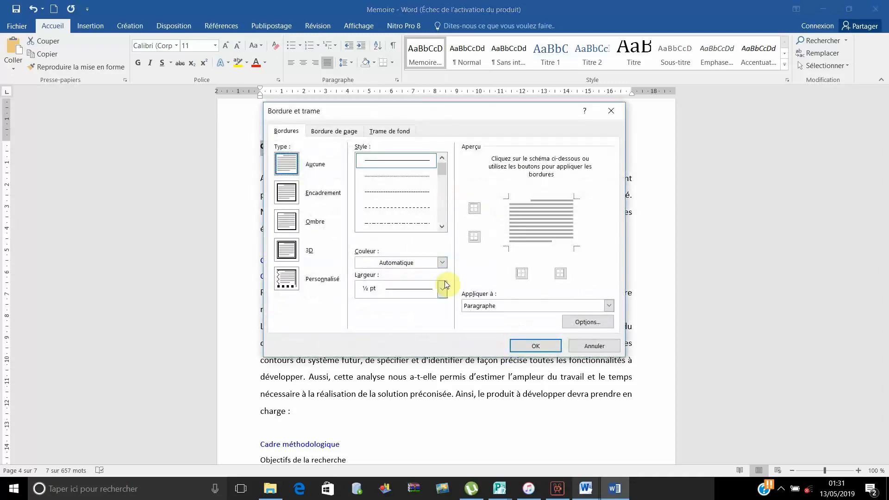
click(544, 252)
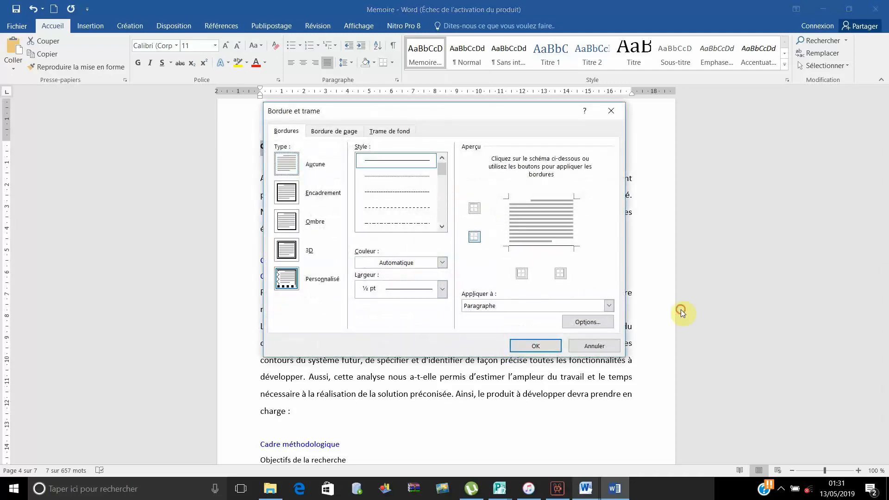
click(441, 262)
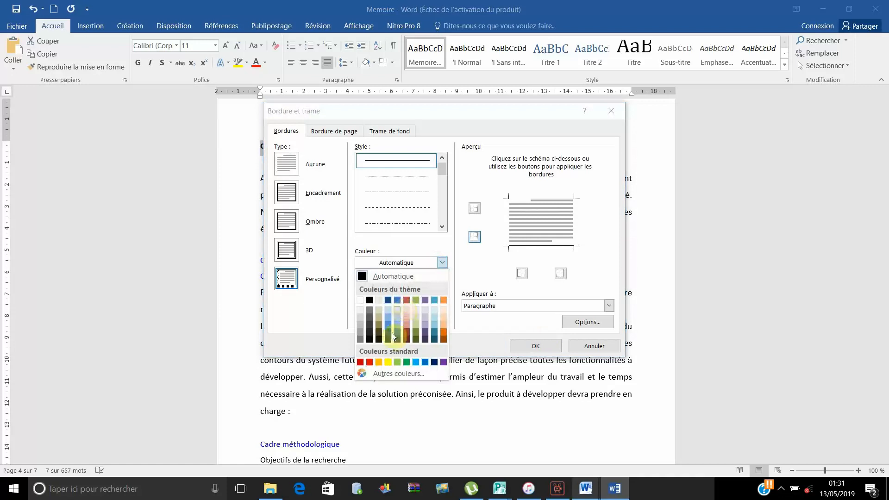
click(379, 362)
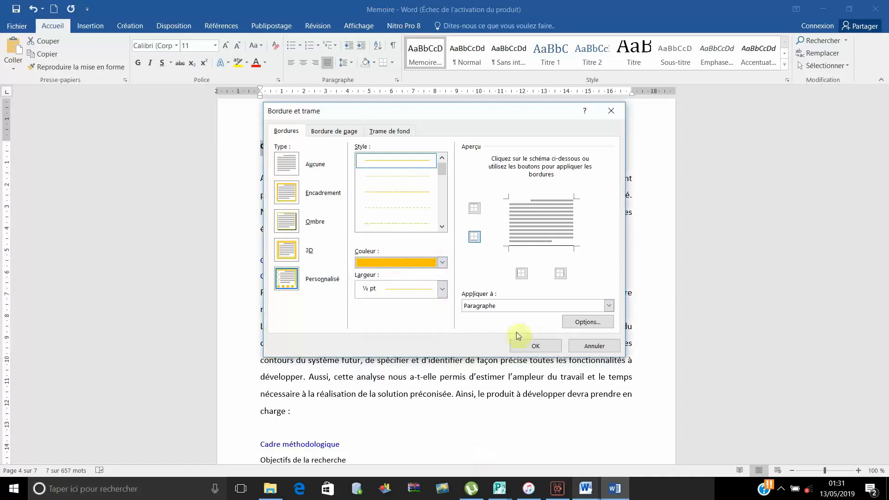
click(530, 250)
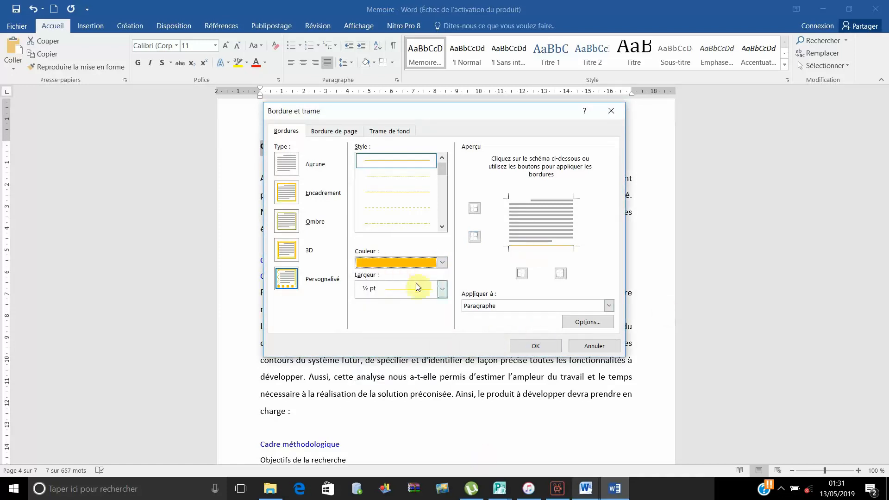
click(438, 288)
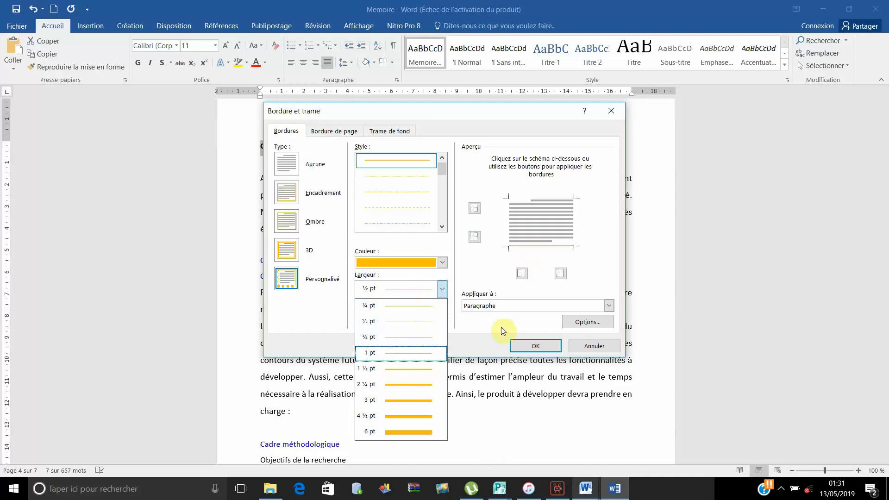
click(413, 383)
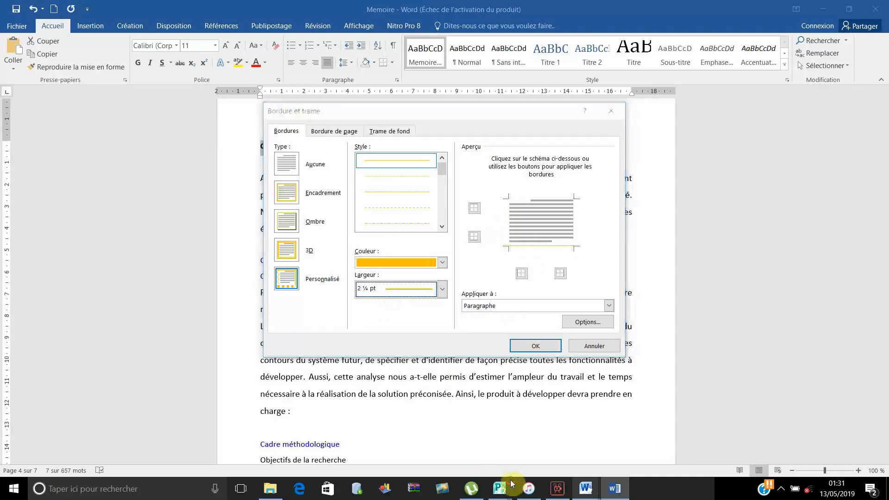
click(528, 245)
click(536, 345)
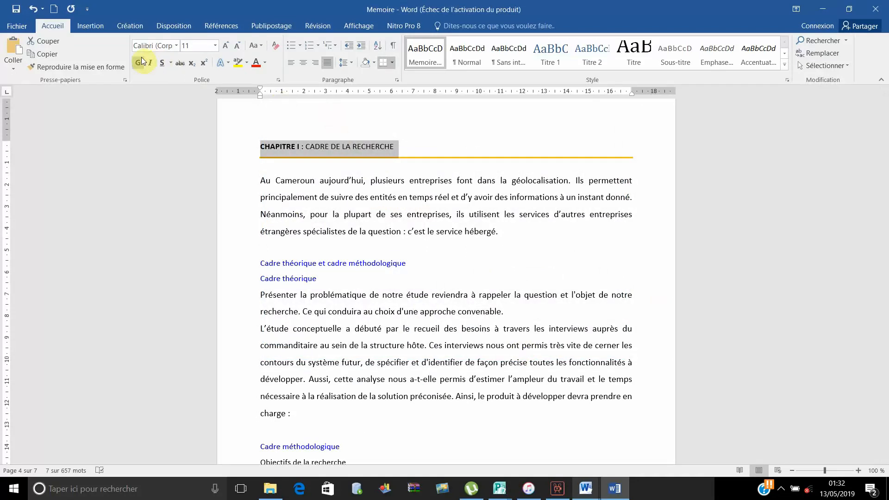
Increase the font size of the CHAPITRE I title to 18.
click(227, 46)
click(226, 46)
click(226, 45)
click(227, 46)
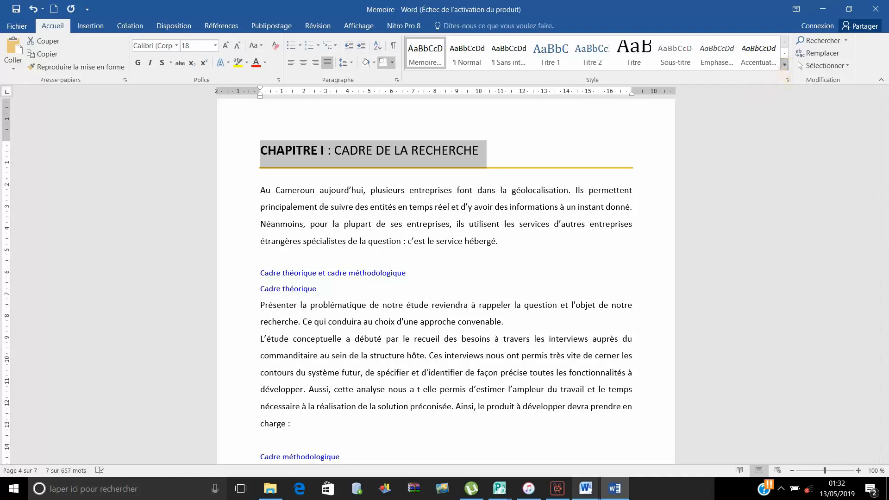
Create a style from the chapter title's formatting and name it "Memoire - Titre 1".
click(784, 64)
click(579, 112)
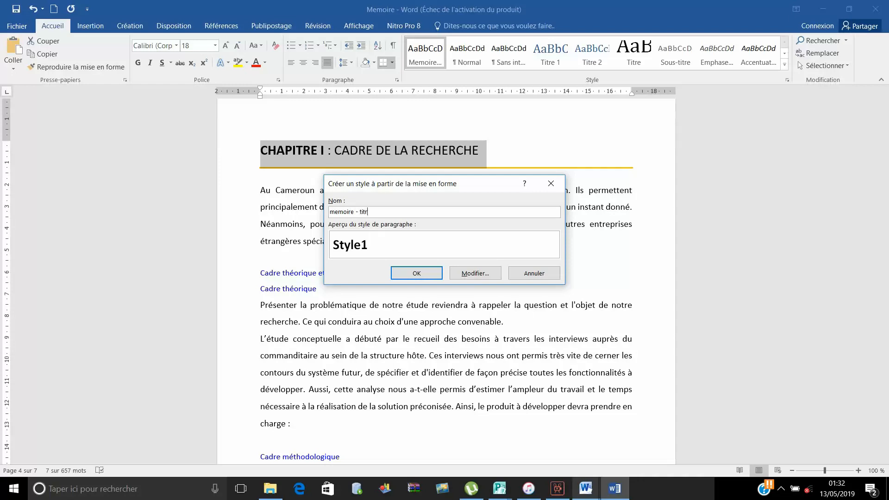
click(413, 278)
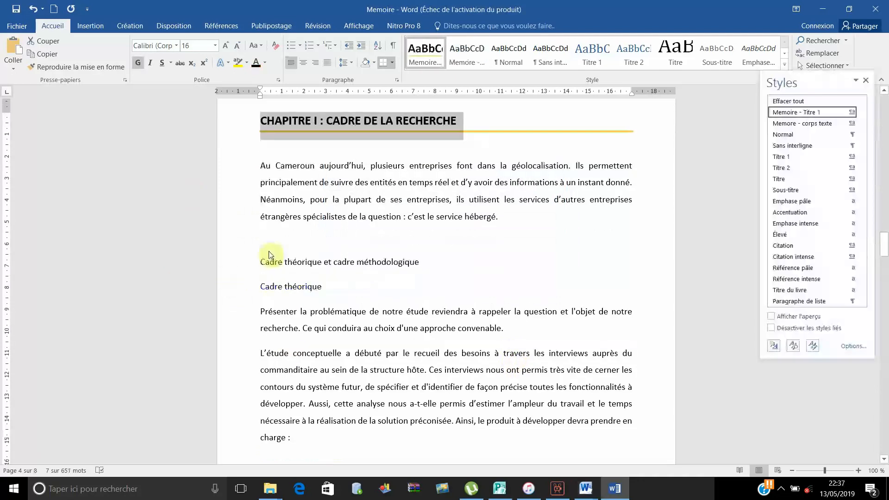
Make the subheading "Cadre théorique et cadre méthodologique" bold and number it in the 1), 2), 3) format.
click(236, 264)
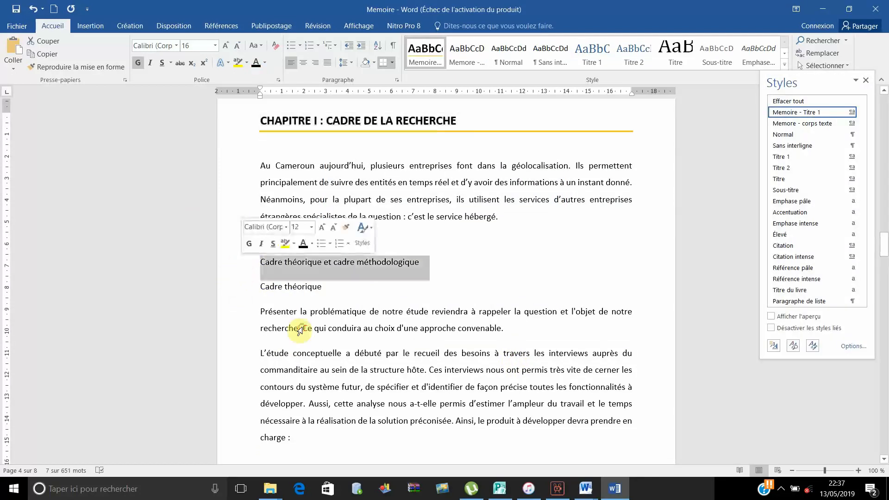
click(138, 63)
click(318, 45)
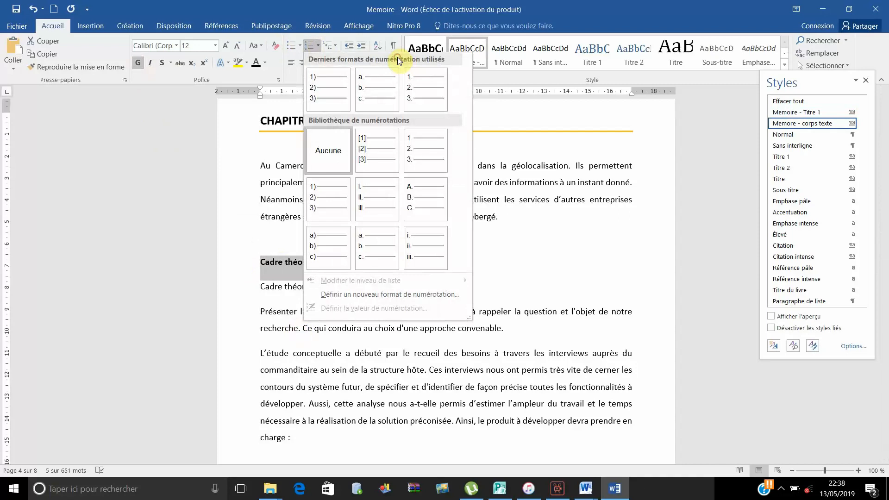
click(403, 106)
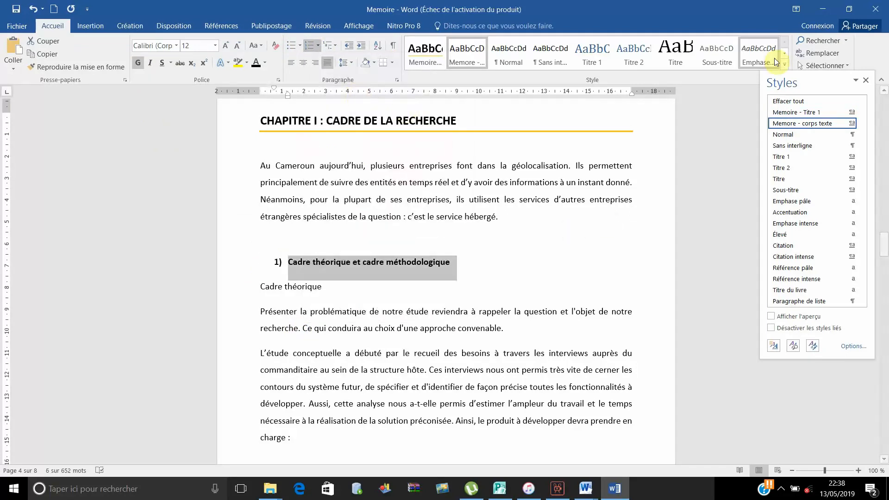
Create a style from the numbered subheading's formatting and name it "Memoire - Titre 2".
click(784, 65)
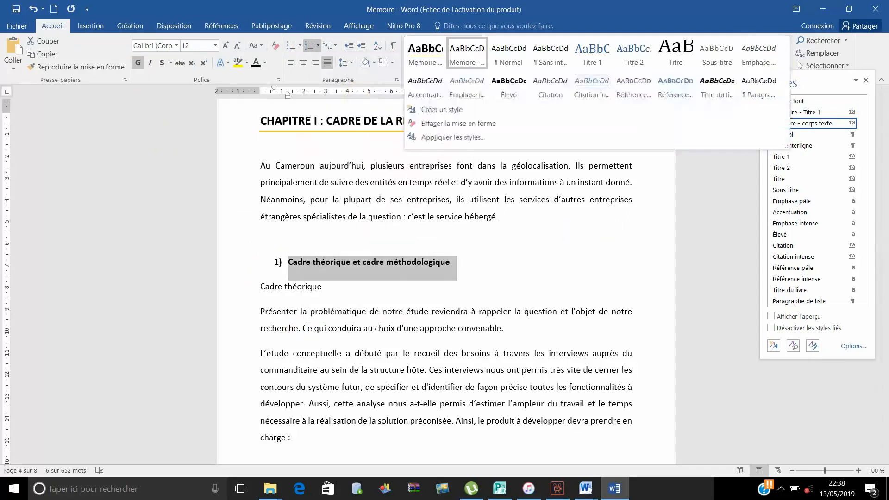
click(538, 111)
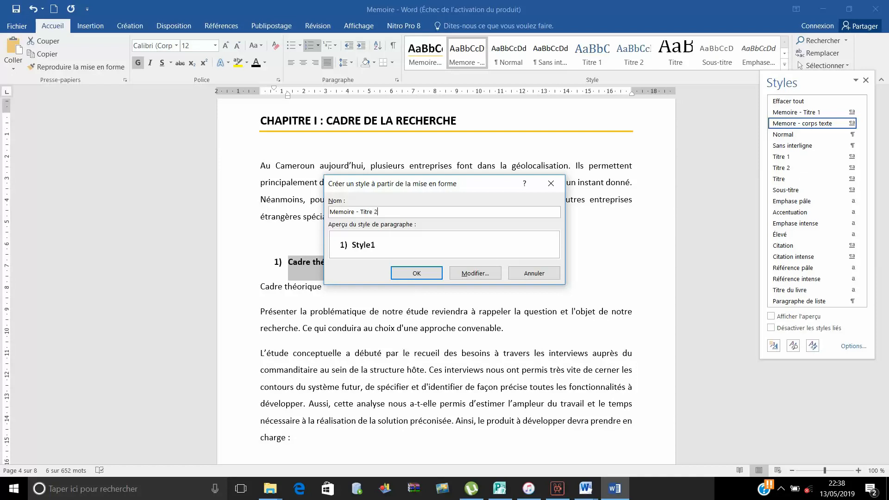
key(Return)
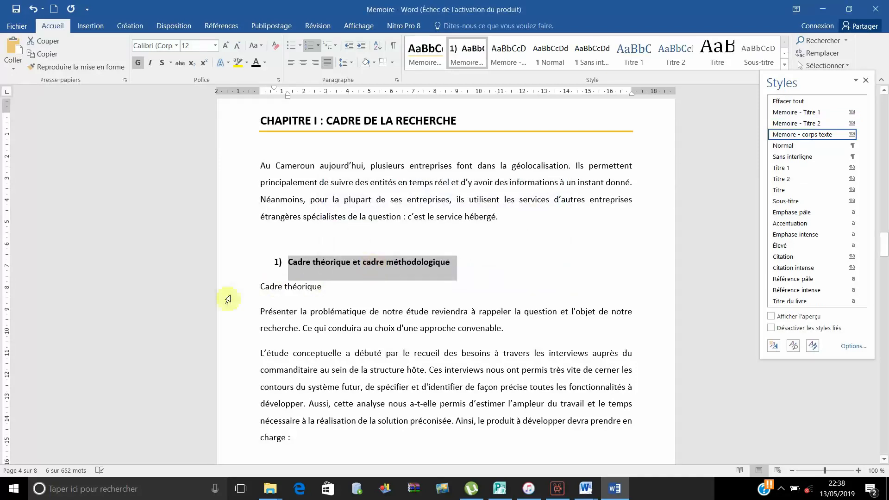
Make the "Cadre théorique" subheading bold, number it in the a), b), c) format and increase its indent one level.
click(227, 287)
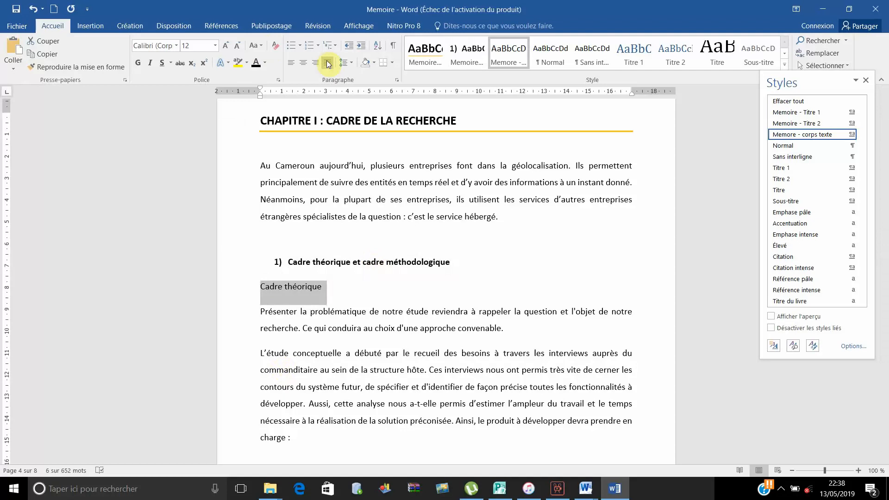
key(ctrl+g)
click(309, 45)
click(317, 45)
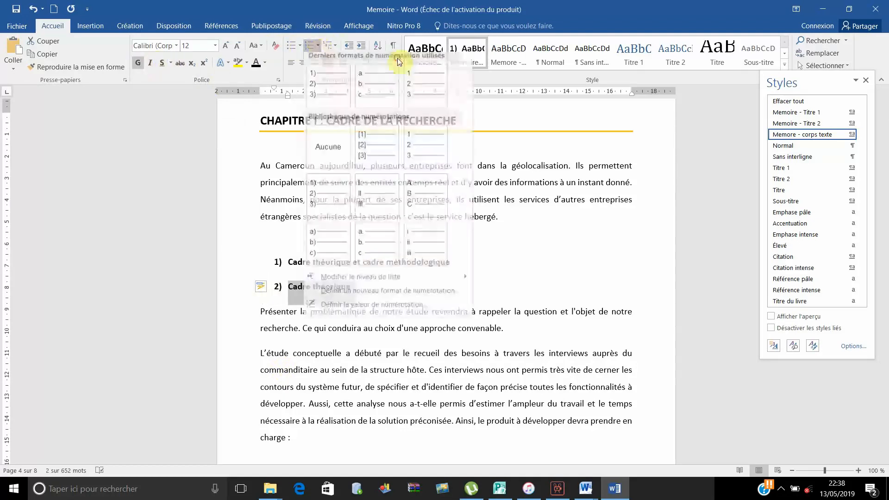
click(329, 243)
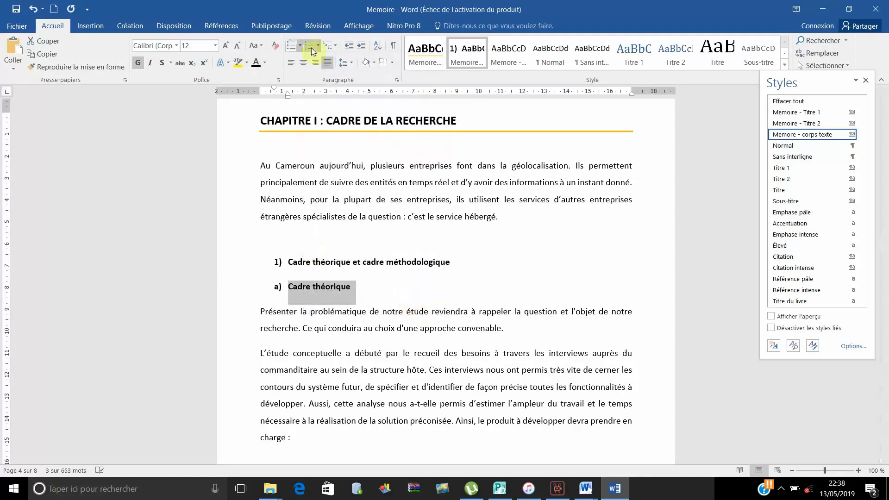
click(451, 61)
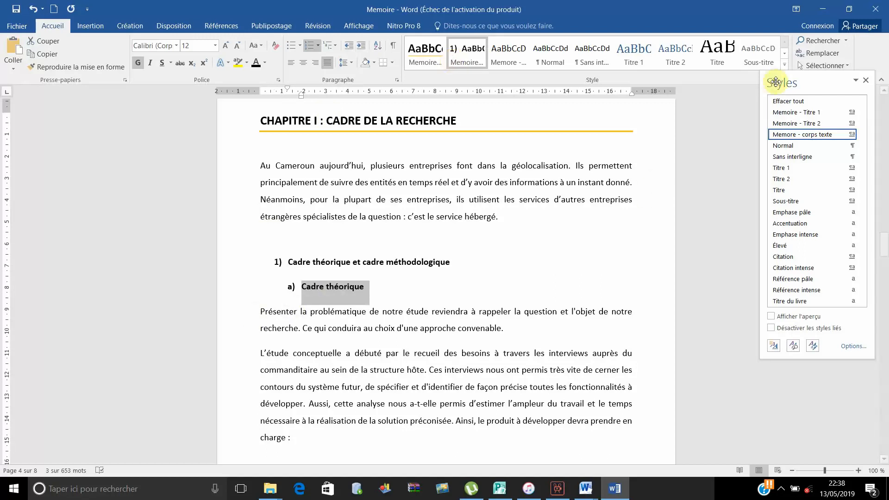
Create a style from the lettered subheading's formatting and name it "Memoire -titre 3".
click(783, 66)
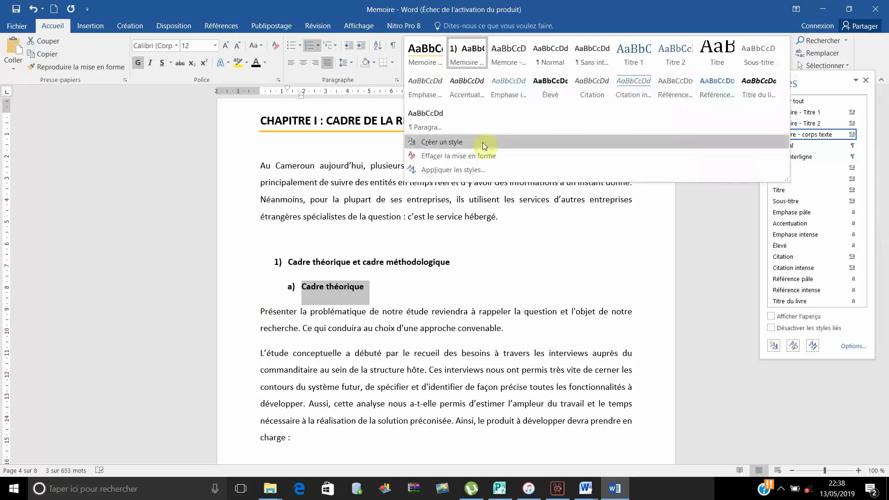
click(602, 141)
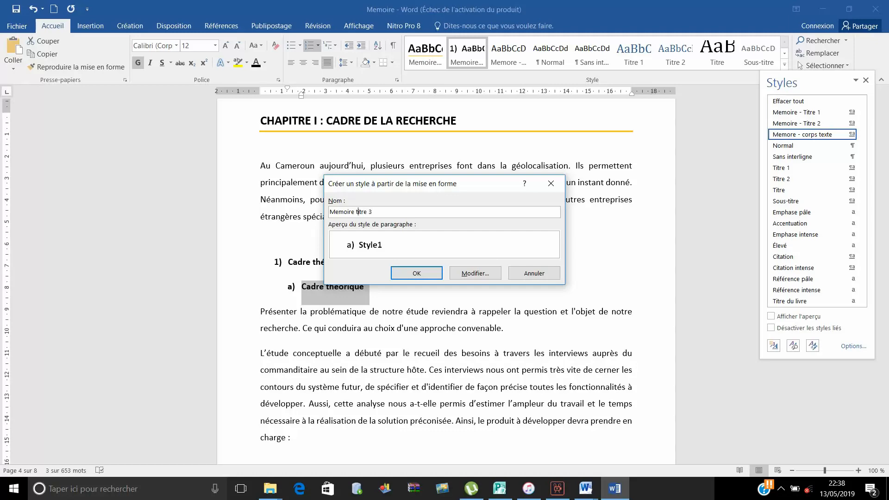
text(-)
key(Return)
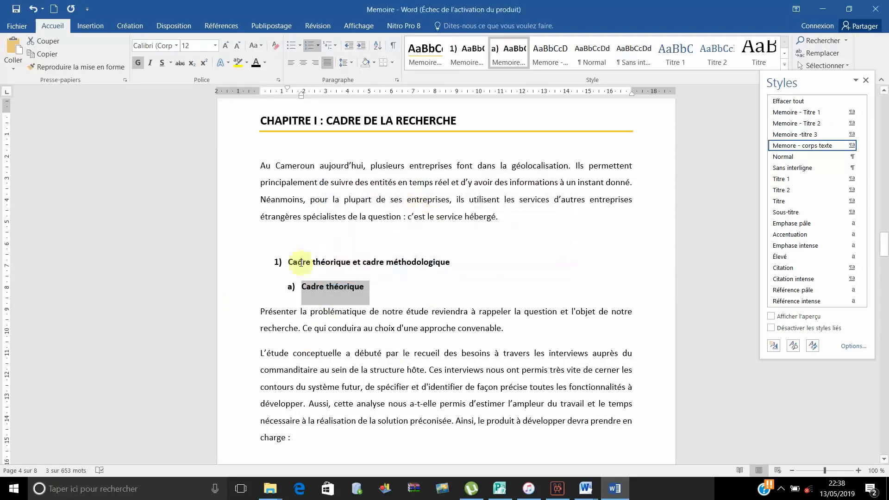
Apply the "Memoire - Titre 1" style to the title "CHAPITRE II : ETAT DE L'ART DE LA GEOLOCALISATION".
scroll(304, 285, down, 5)
scroll(305, 284, down, 13)
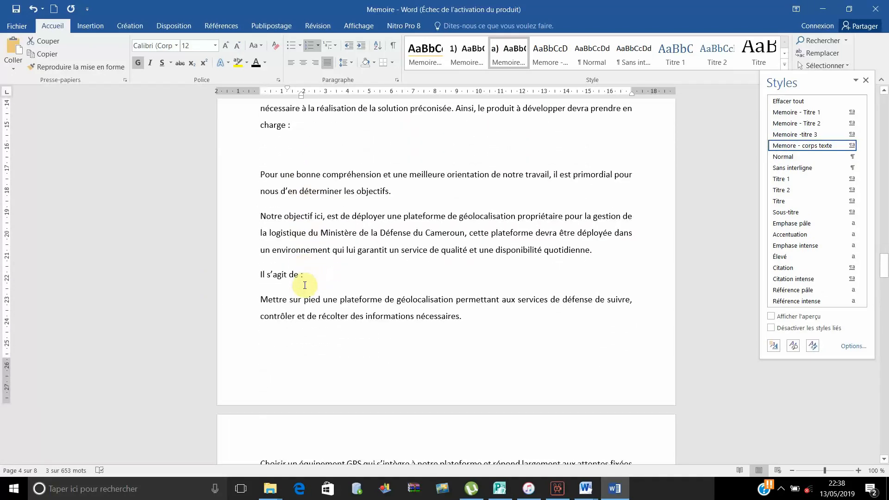
scroll(305, 285, down, 6)
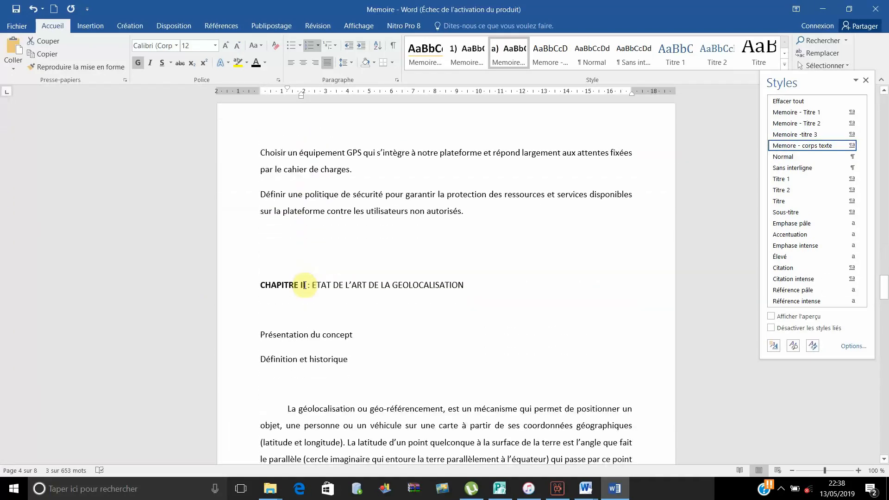
click(233, 290)
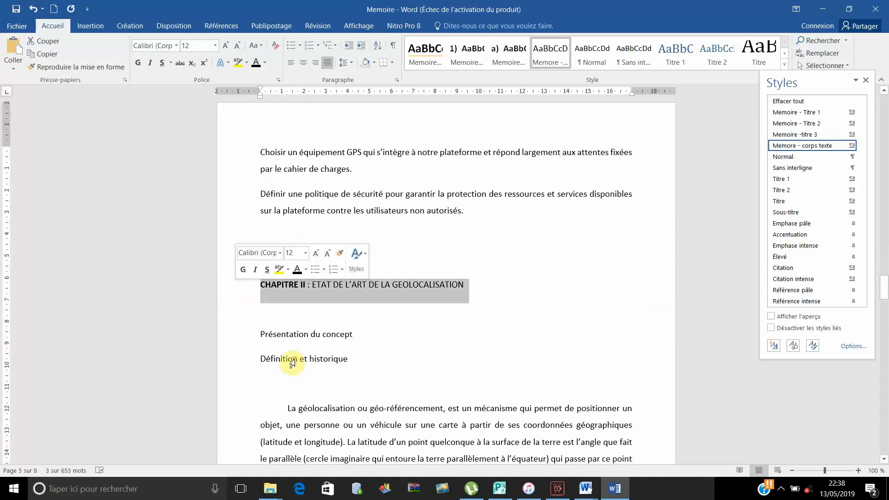
click(429, 54)
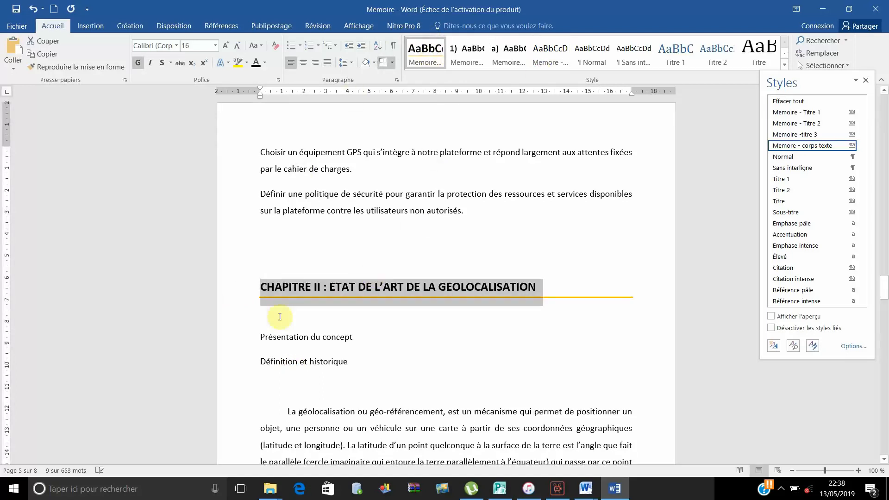
Apply "Memoire - Titre 2" to "Présentation du concept" and "Memoire -titre 3" to "Définition et historique".
click(236, 337)
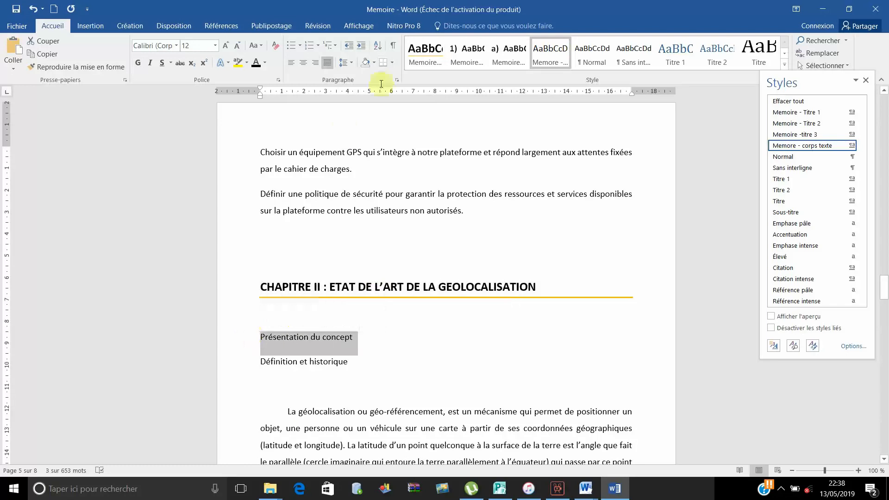
click(465, 54)
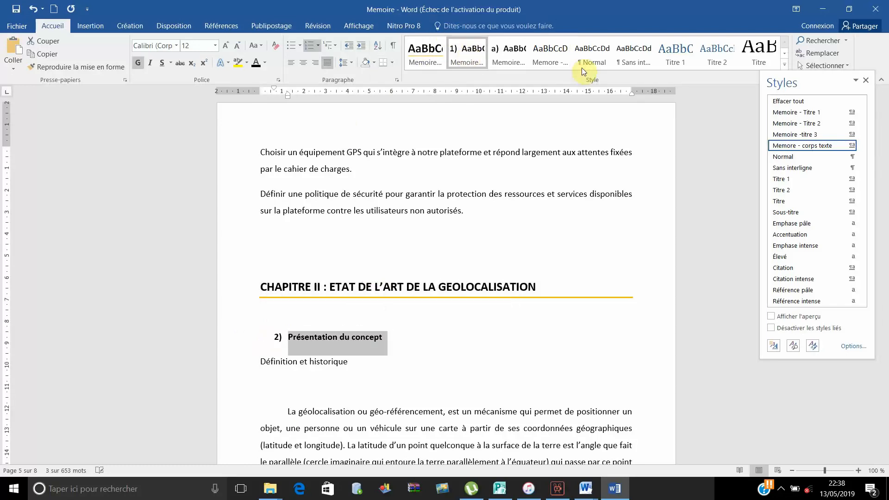
click(237, 367)
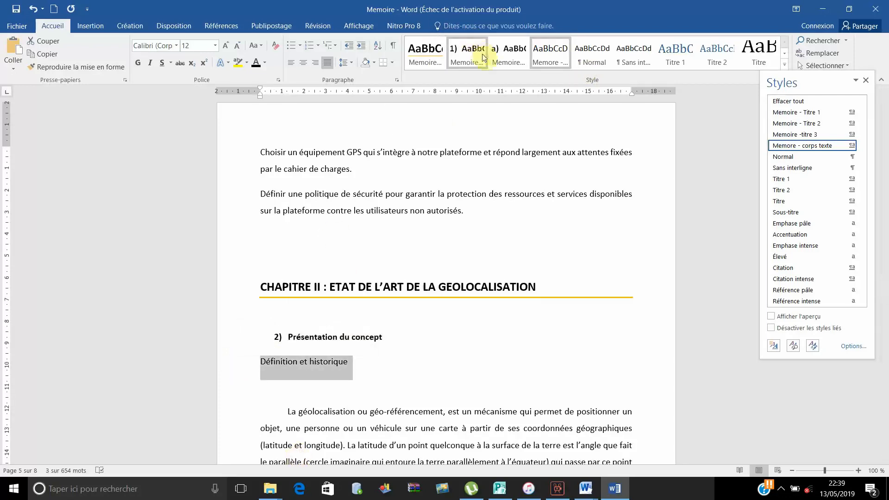
click(508, 54)
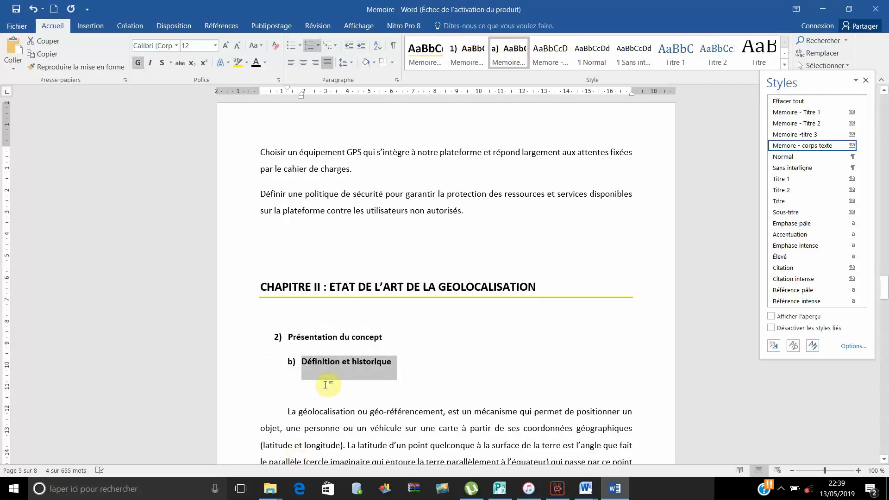
Restart the numbering at 1 for "Présentation du concept" and at a for "Définition et historique".
scroll(325, 384, down, 3)
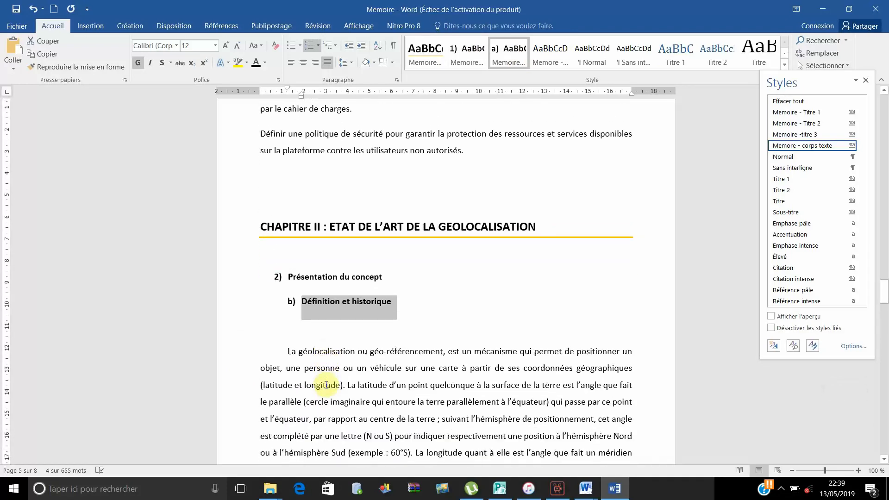
scroll(320, 380, up, 1)
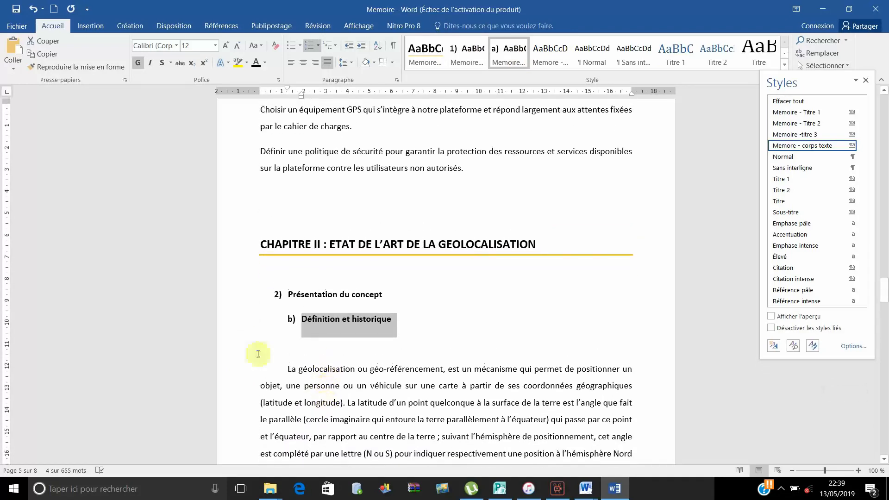
right_click(277, 297)
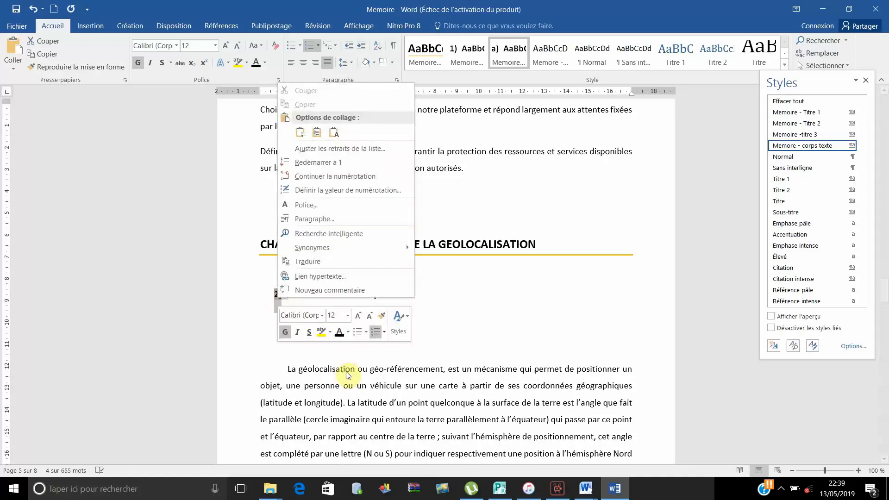
click(333, 163)
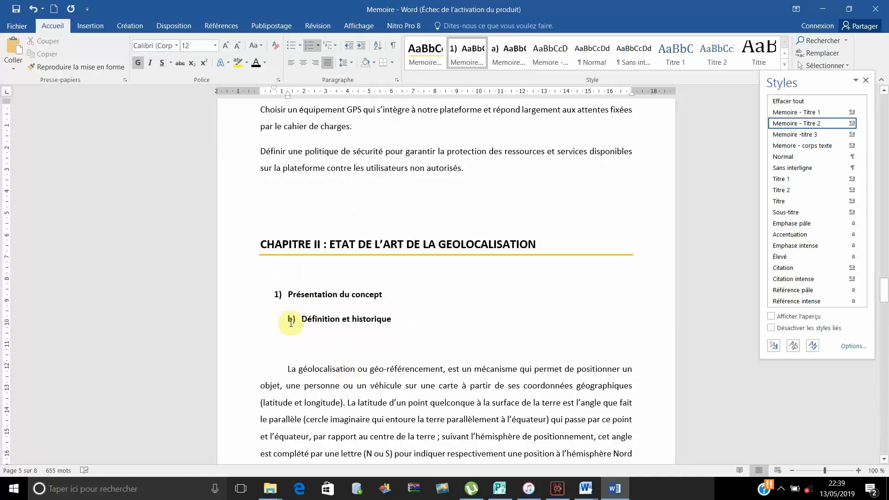
right_click(290, 320)
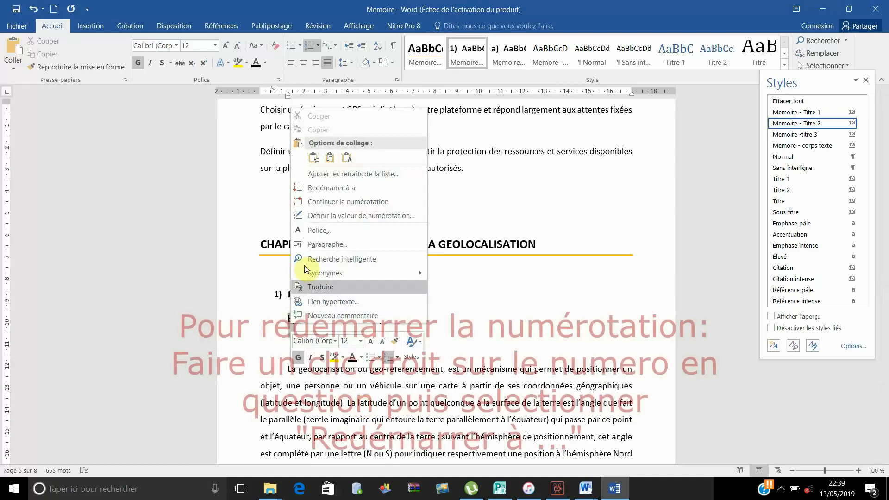
click(329, 188)
Modify the "Memoire - Titre 1" style so its paragraph outline level is Niveau 1.
scroll(329, 350, down, 2)
scroll(329, 351, down, 12)
scroll(327, 355, down, 3)
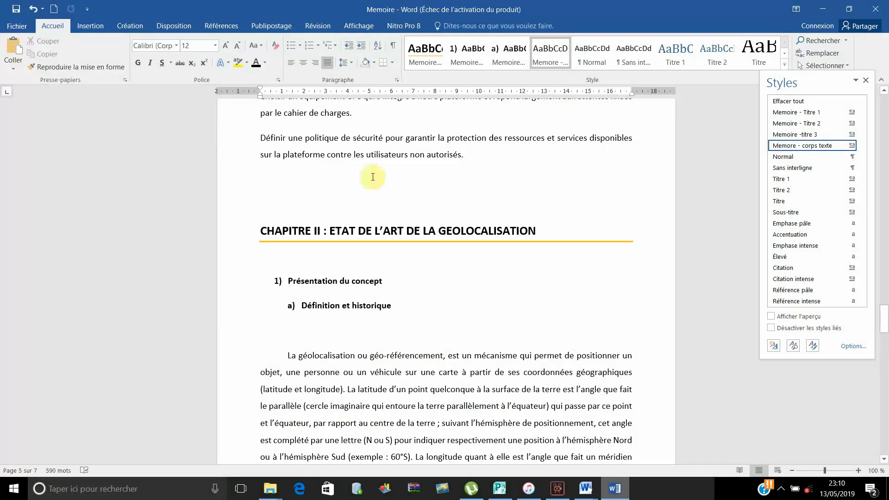
scroll(310, 206, down, 2)
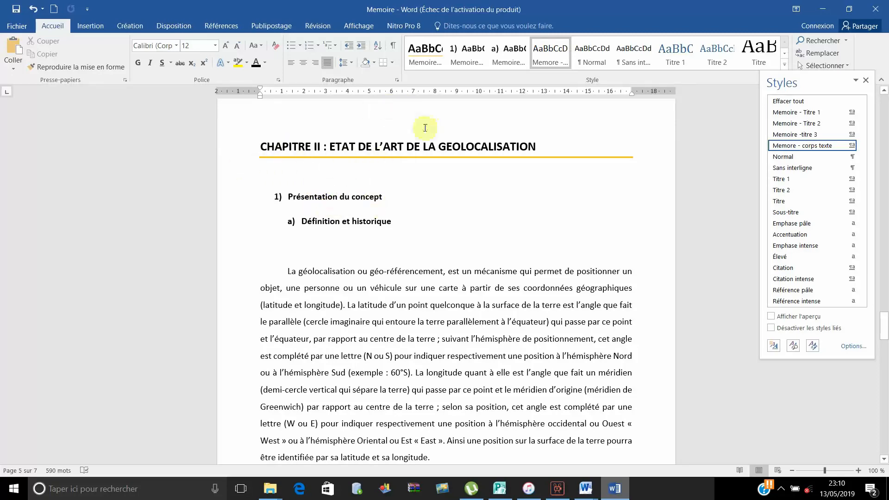
right_click(423, 49)
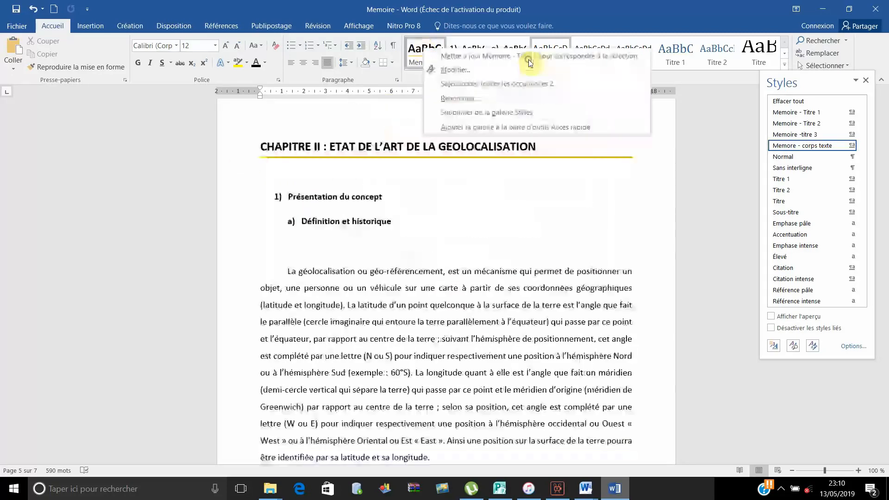
click(448, 71)
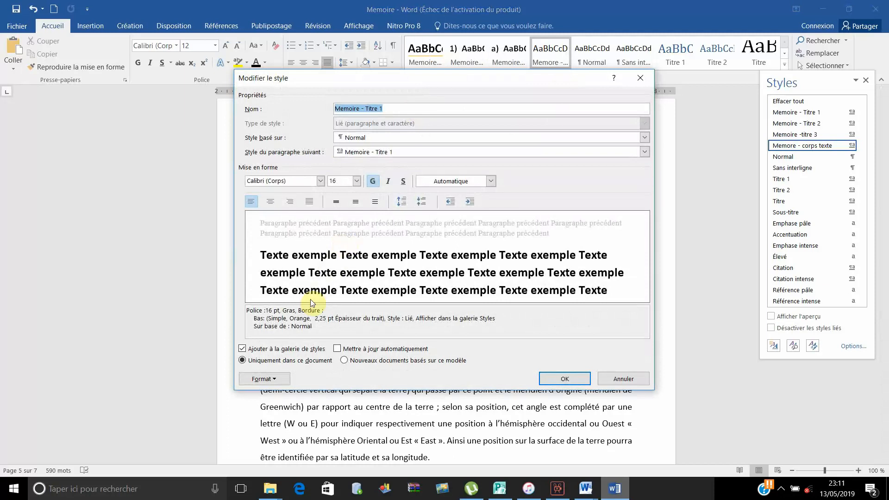
click(276, 379)
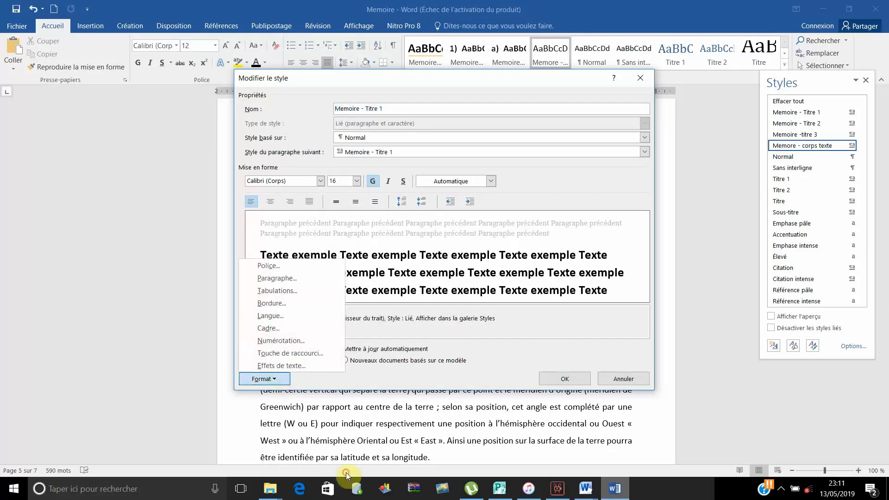
click(293, 279)
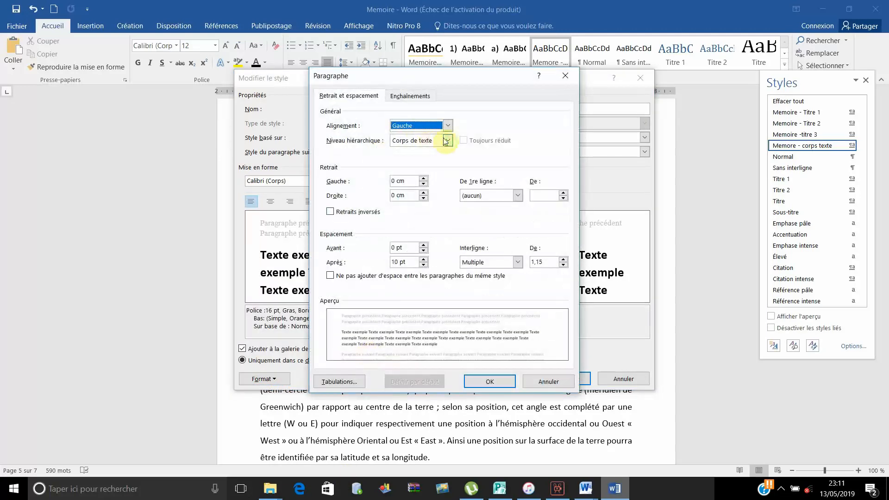
click(448, 141)
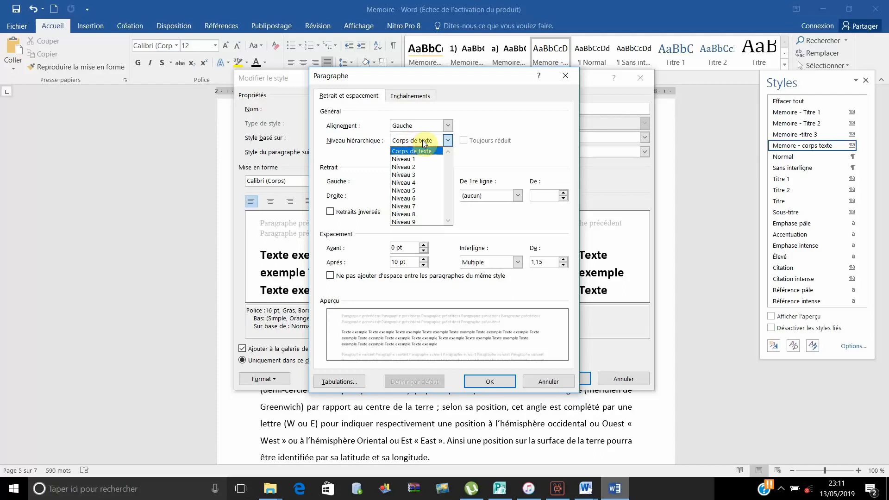
click(404, 160)
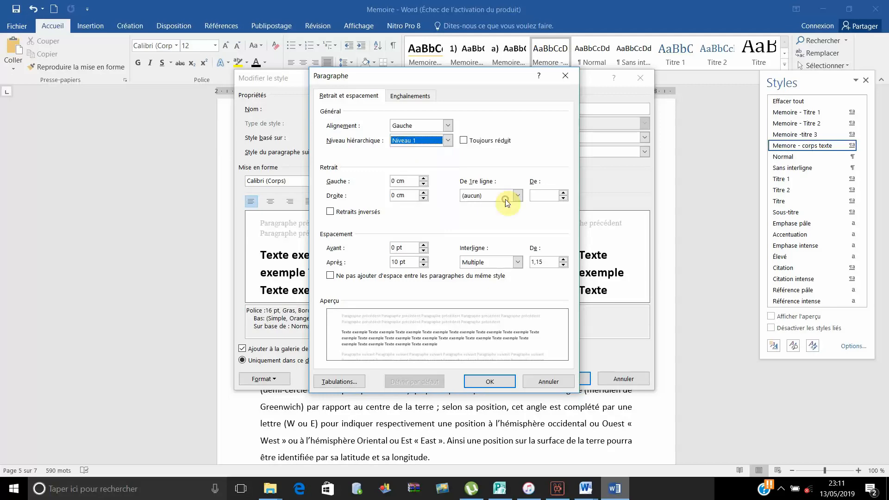
click(478, 375)
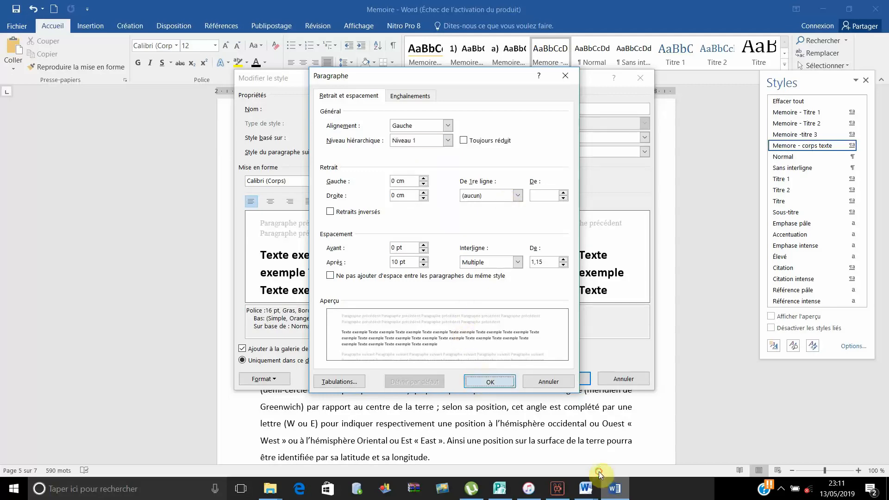
key(Return)
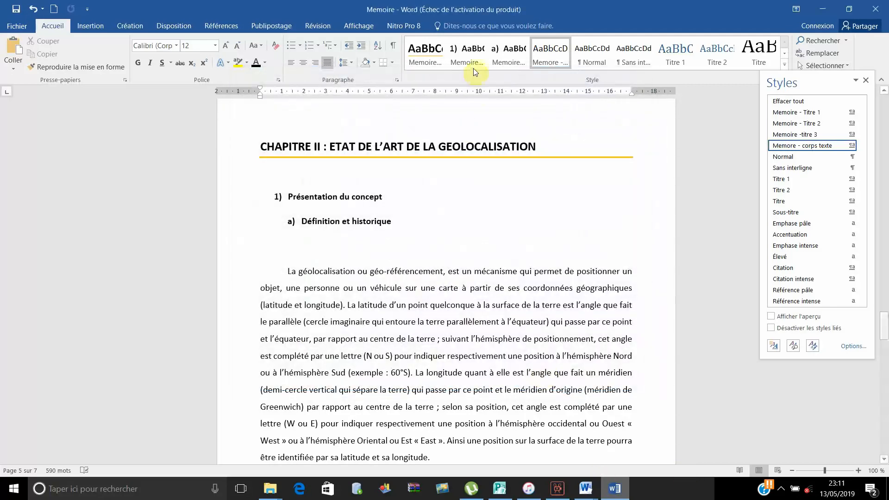
Modify the "Memoire - Titre 2" style so its paragraph outline level is Niveau 2.
click(467, 52)
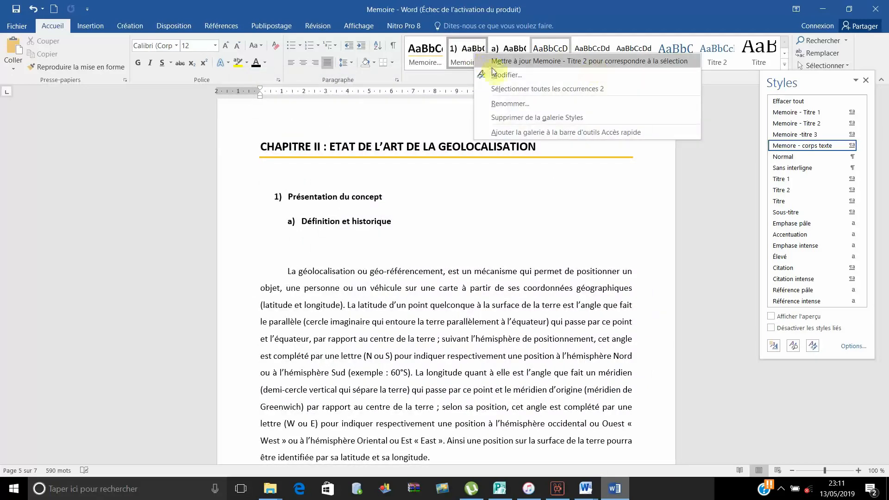
click(498, 75)
click(263, 379)
click(278, 278)
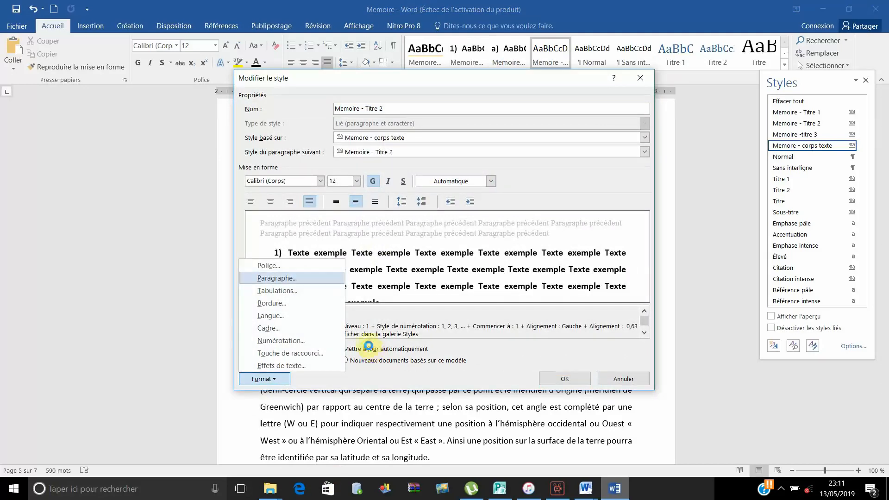
click(448, 141)
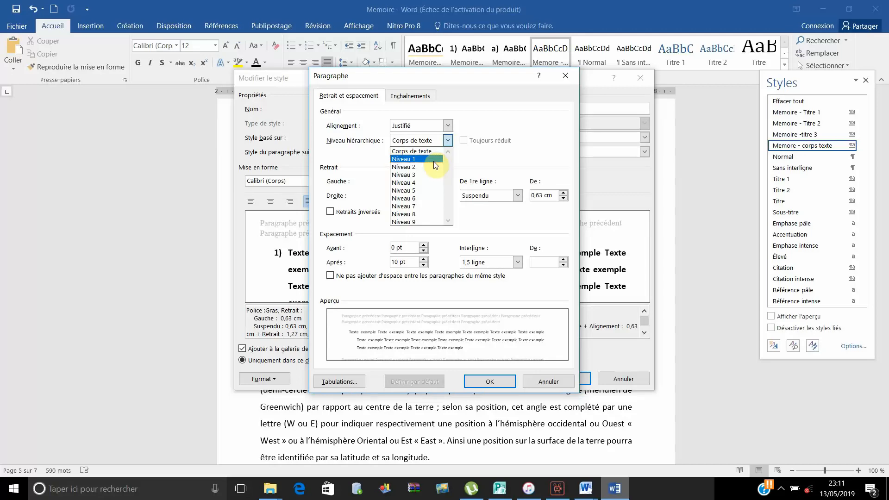
click(540, 204)
click(484, 381)
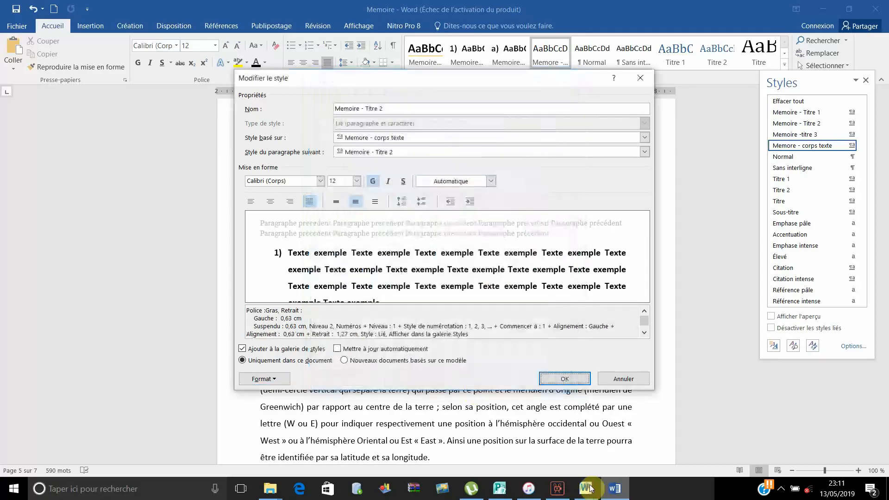
key(Return)
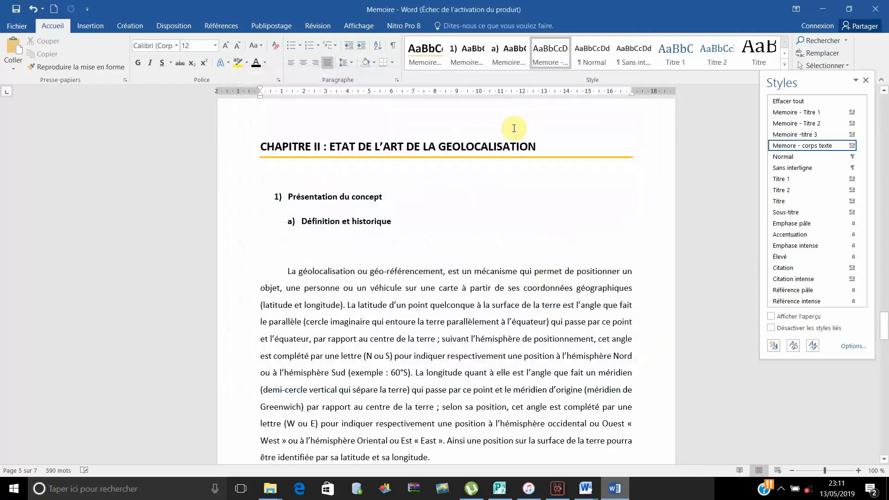
Modify the "Memoire -titre 3" style so its paragraph outline level is Niveau 3.
right_click(507, 58)
click(537, 79)
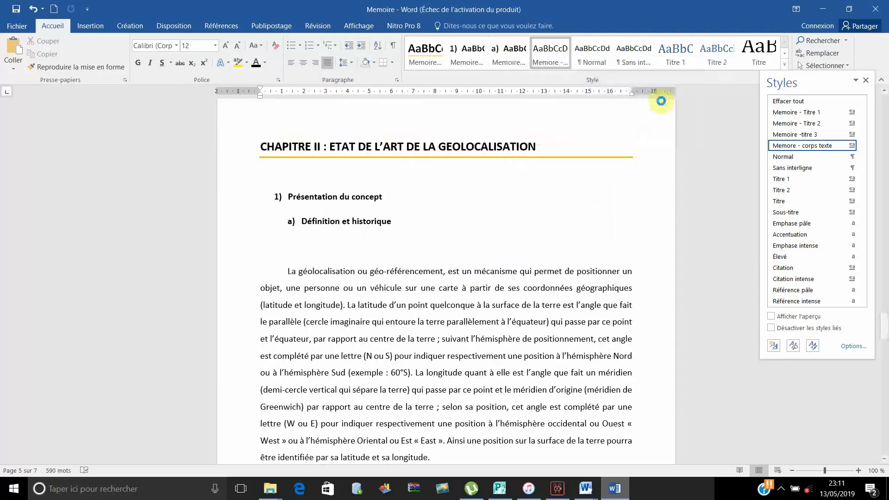
click(272, 381)
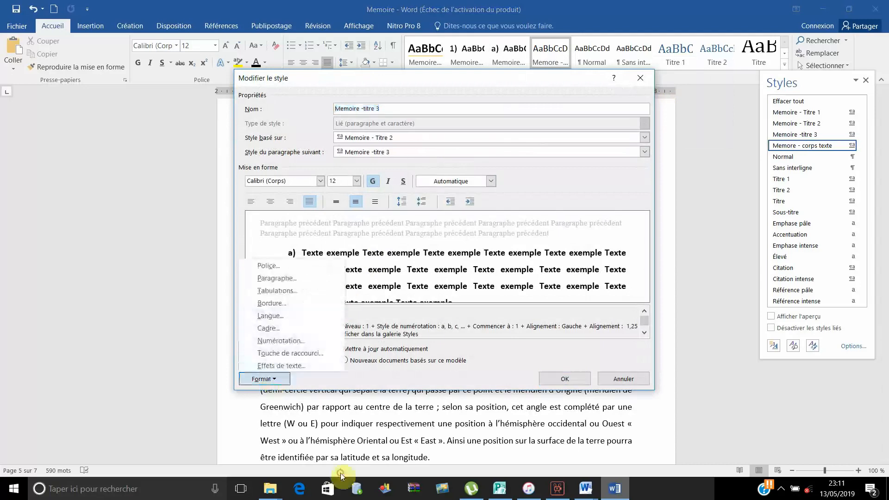
click(271, 280)
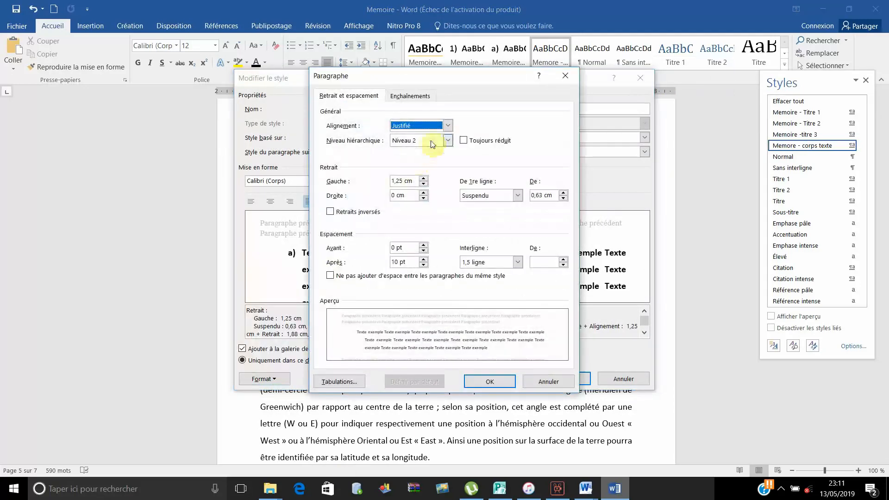
click(446, 141)
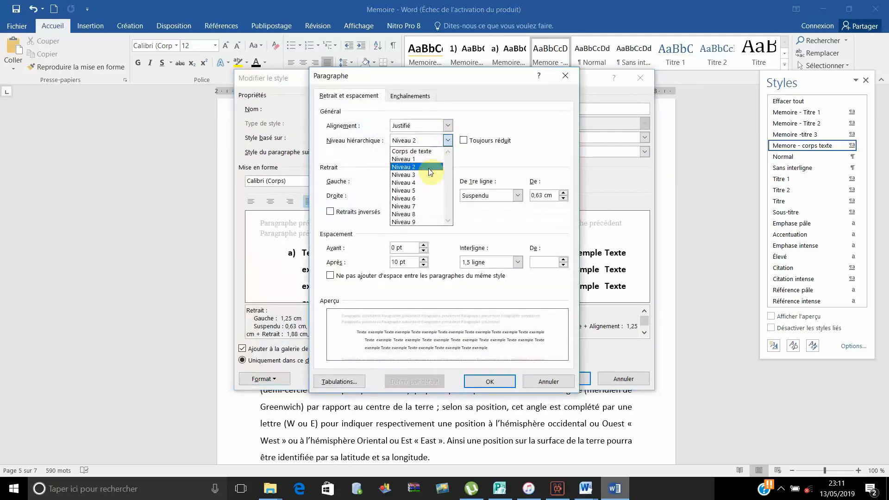
click(429, 175)
click(479, 385)
click(548, 379)
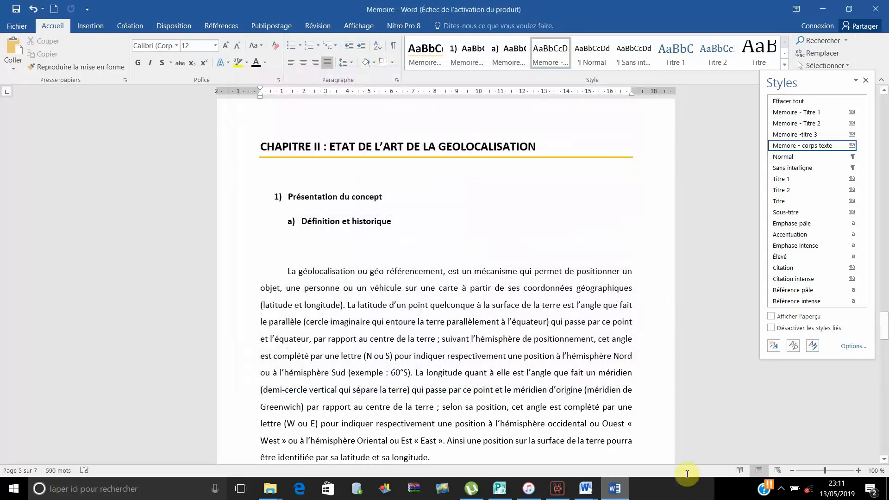
Check which styles are applied to the title "CHAPITRE I : CADRE DE LA RECHERCHE" and the heading "Cadre théorique et cadre méthodologique".
scroll(687, 474, down, 3)
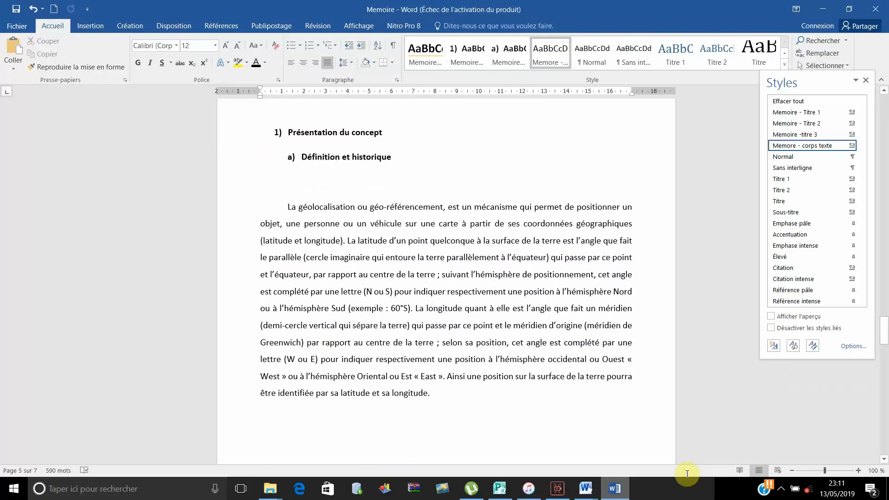
scroll(687, 474, up, 1)
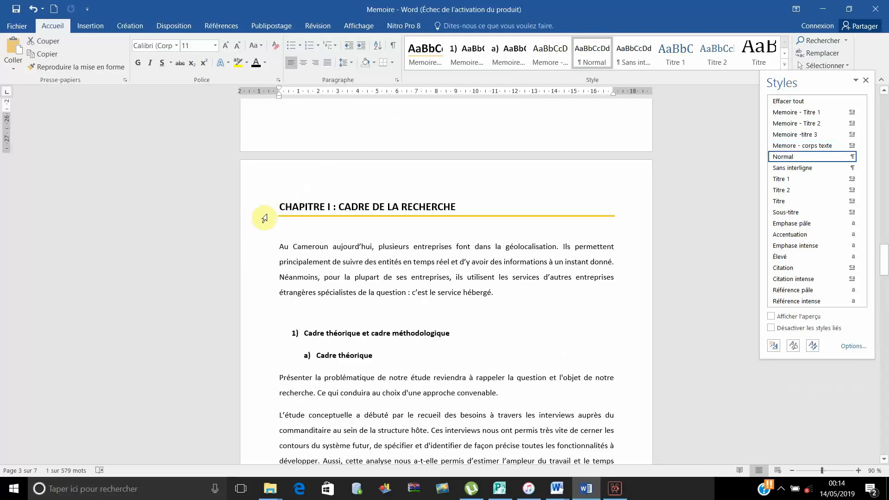
click(258, 216)
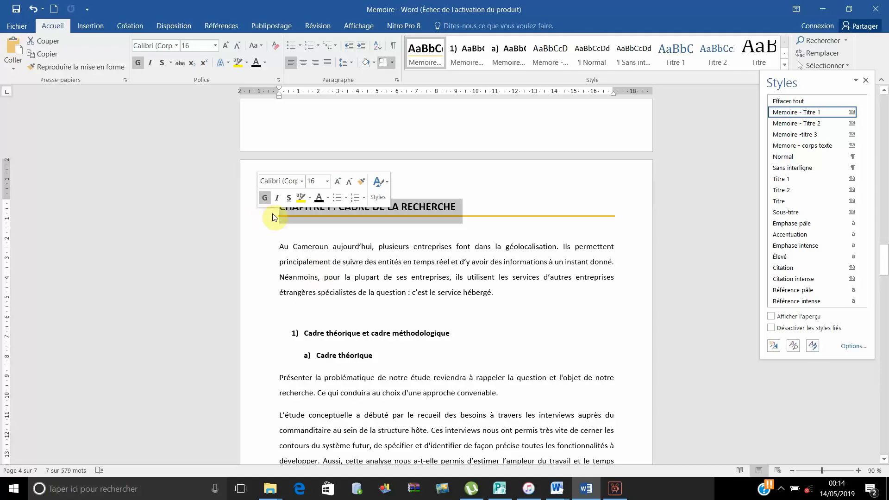
click(248, 344)
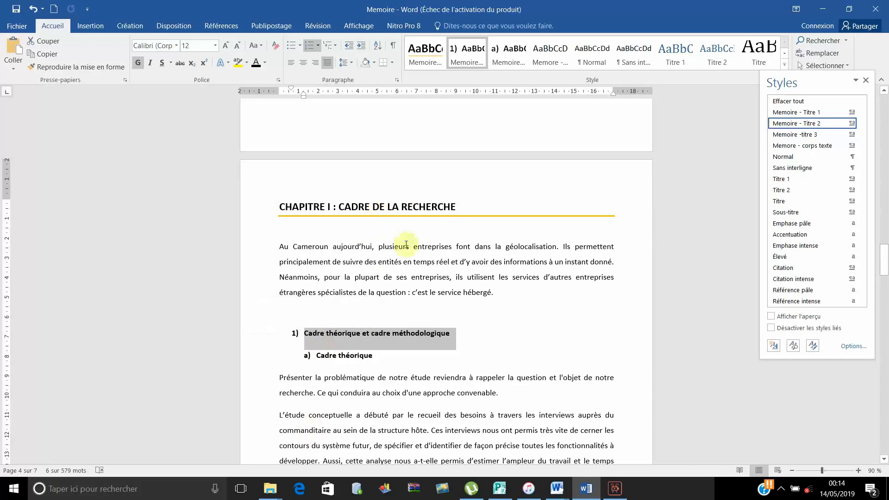
scroll(460, 175, down, 1)
Apply the "Memoire - Titre 1" style to the "Introduction" title.
scroll(460, 175, up, 10)
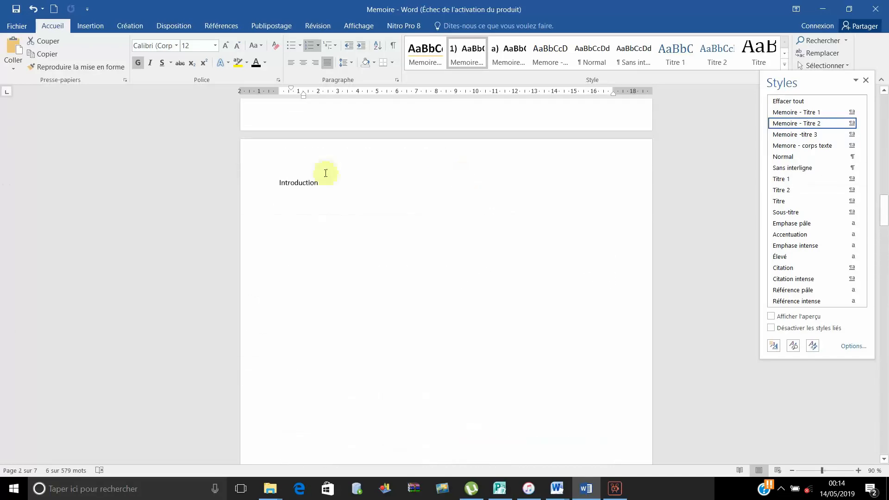
click(256, 183)
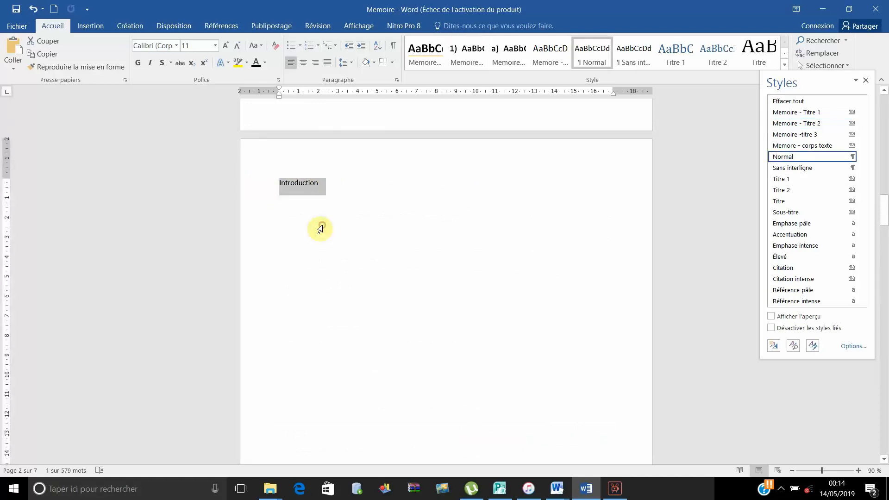
click(464, 53)
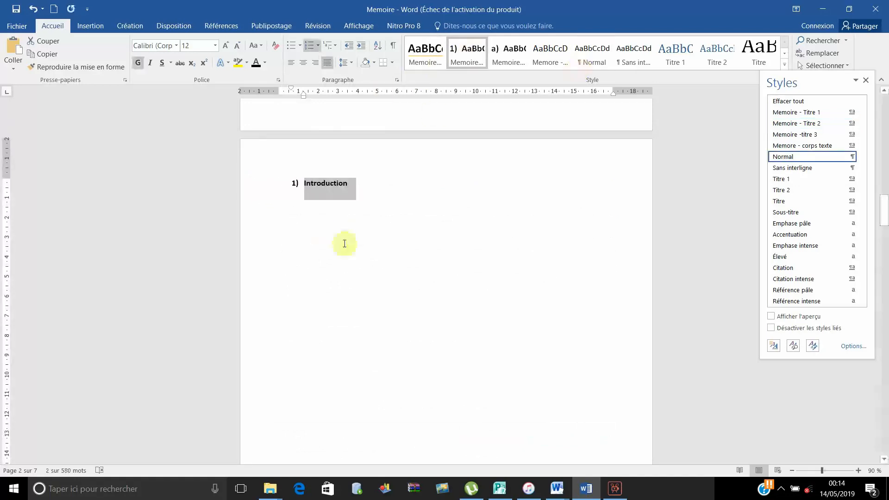
click(439, 53)
Apply the "Memoire - Titre 1" style to the "Conclusion" title on the last page.
scroll(299, 278, down, 20)
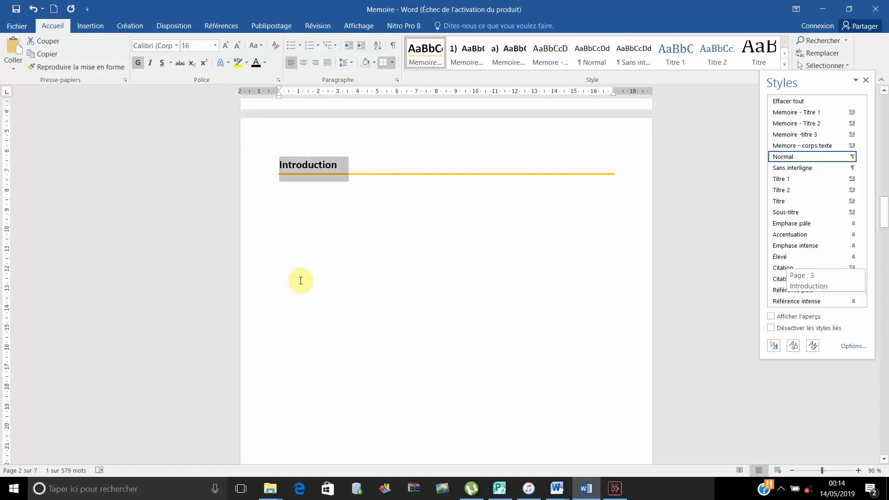
scroll(301, 281, down, 12)
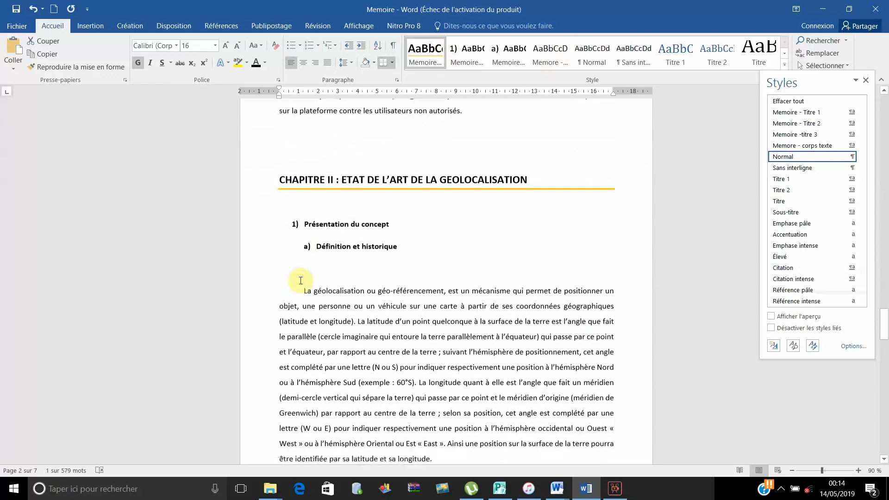
scroll(300, 280, down, 8)
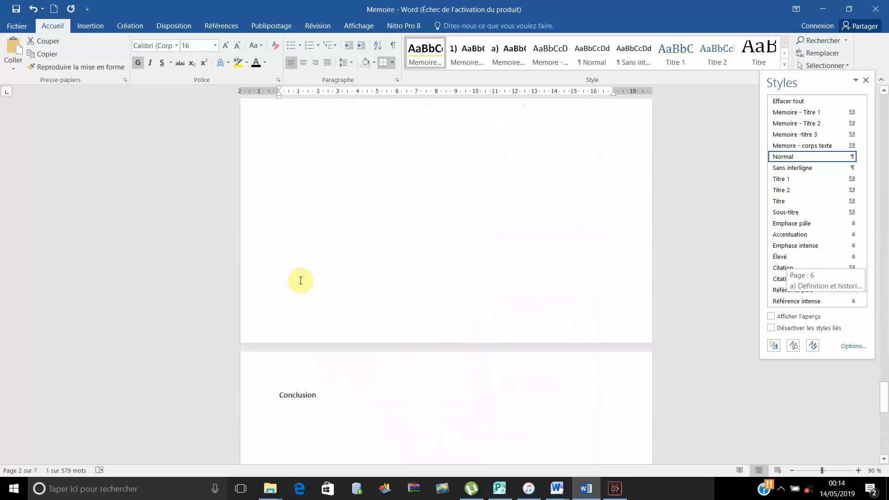
click(324, 273)
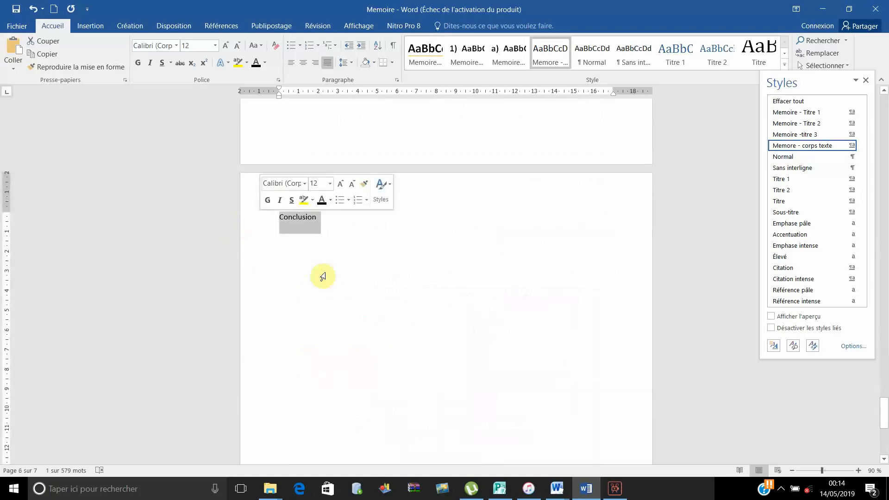
click(426, 57)
Insert an automatic table of contents in the "Table automatique 1" format below the "Sommaire" title.
scroll(470, 246, up, 10)
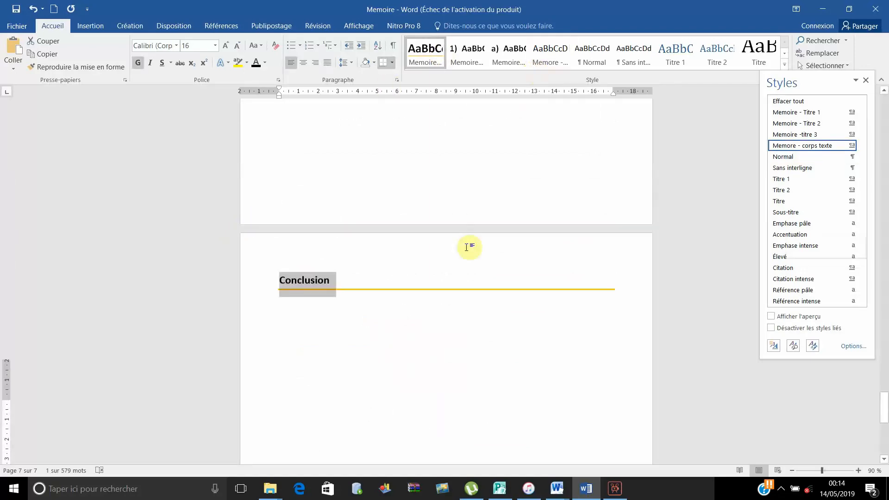
scroll(467, 247, up, 15)
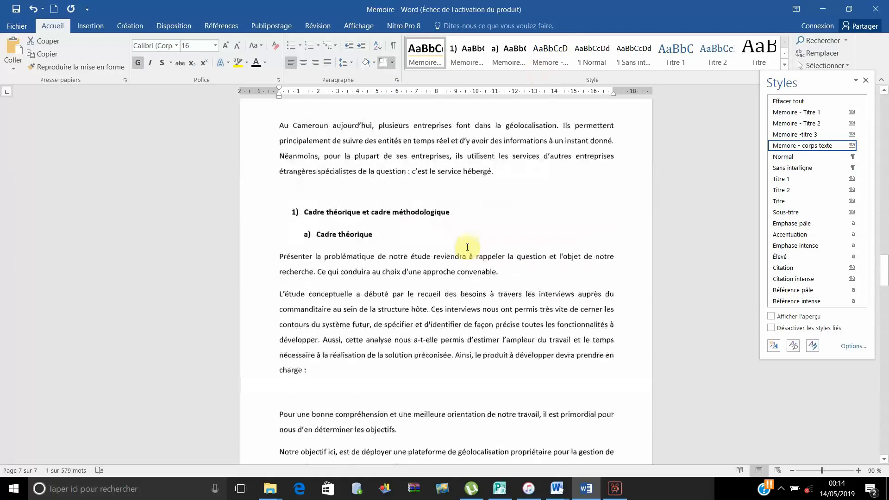
scroll(467, 250, up, 20)
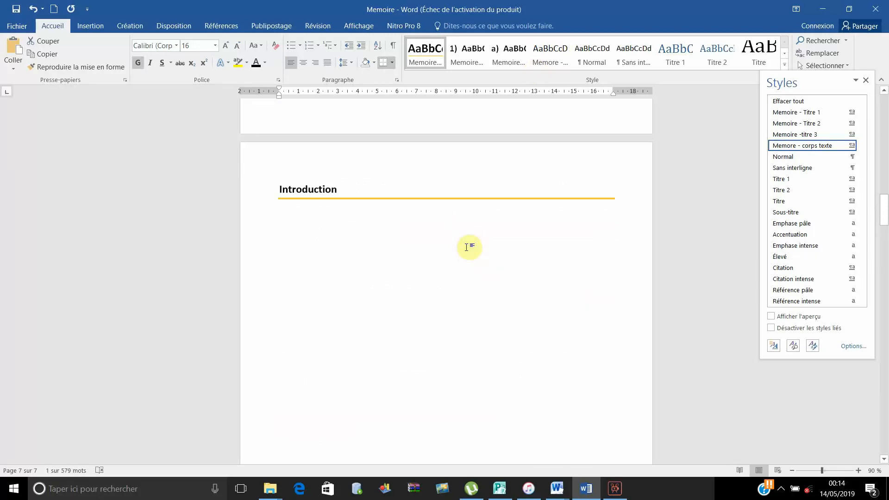
scroll(467, 247, up, 3)
click(280, 199)
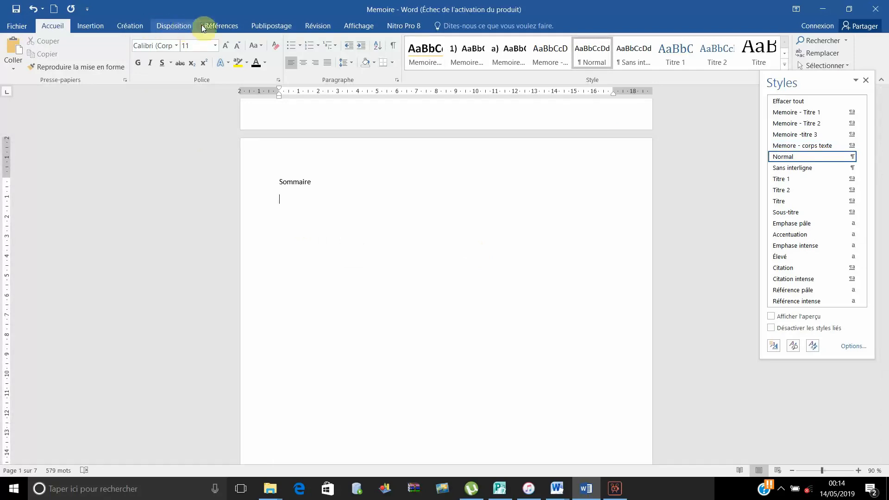
click(222, 26)
click(20, 64)
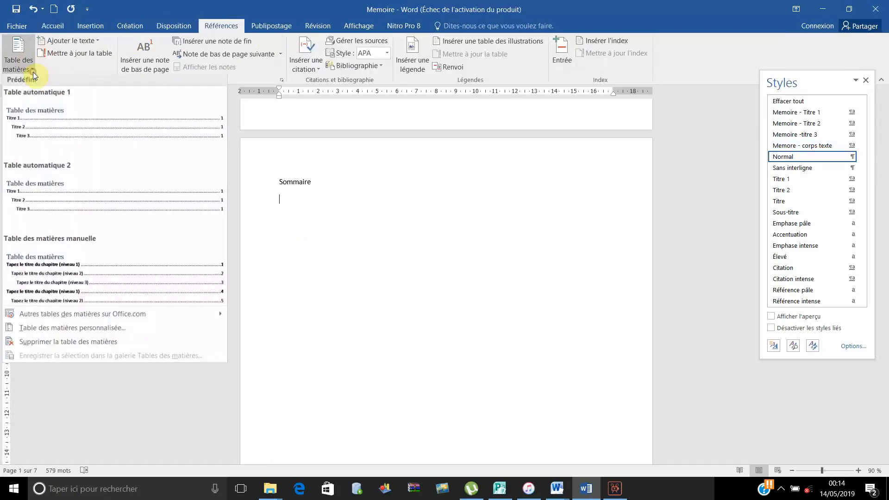
click(63, 126)
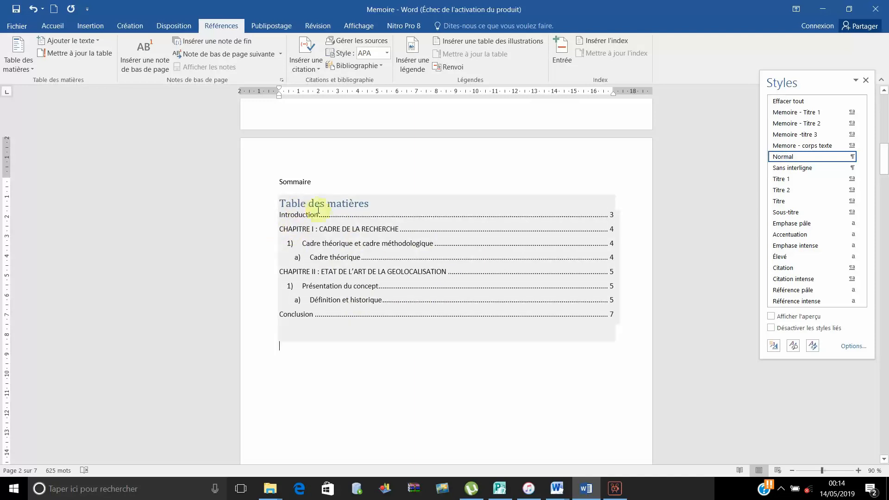
Remove the "Table des matières" heading from the inserted table of contents while keeping the "Introduction" entry's formatting.
click(263, 208)
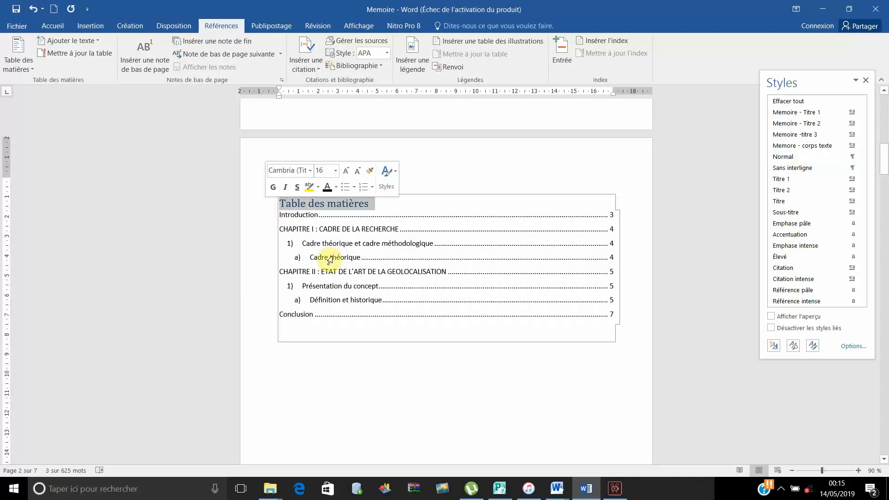
key(Delete)
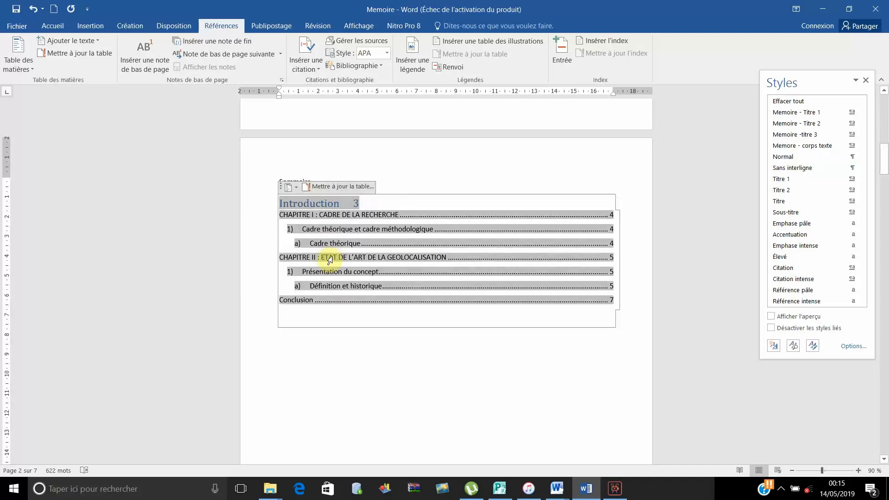
click(33, 10)
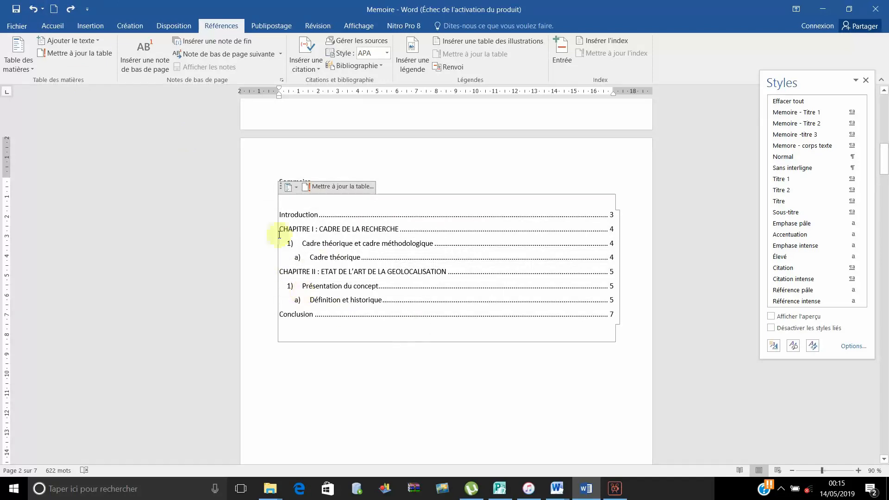
Apply the "Memoire - Titre 1" style to the "Sommaire" title.
click(250, 182)
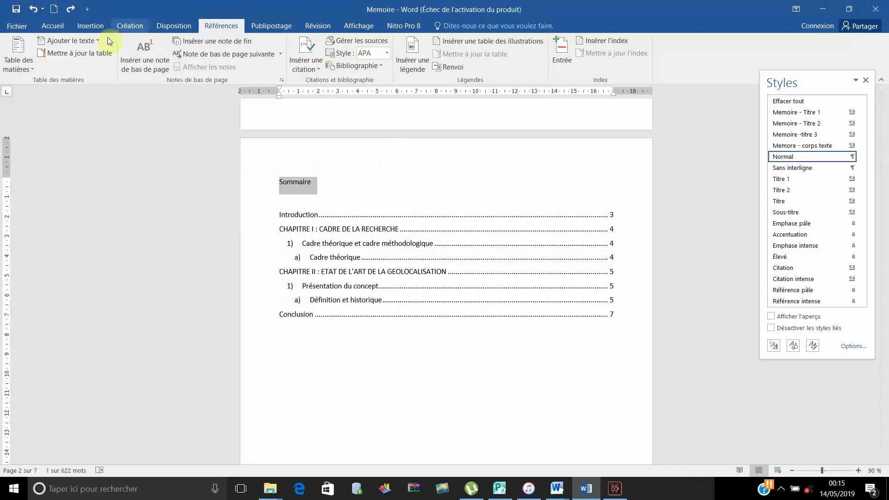
click(53, 25)
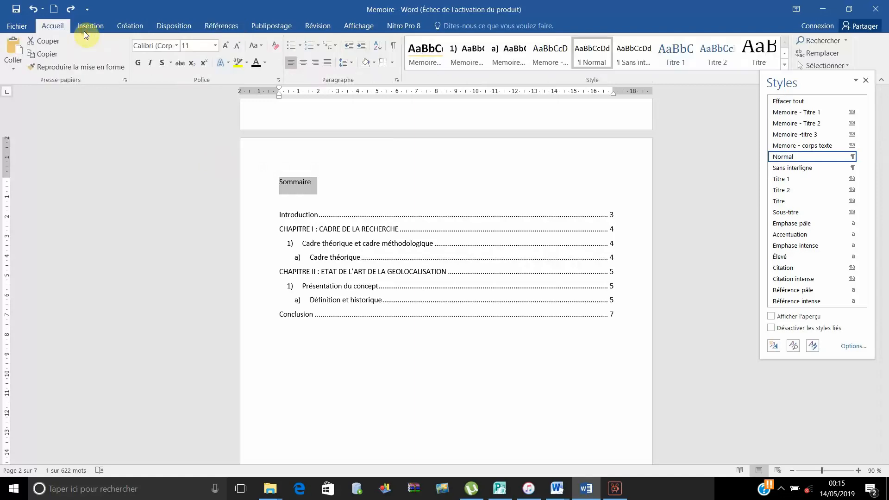
click(425, 55)
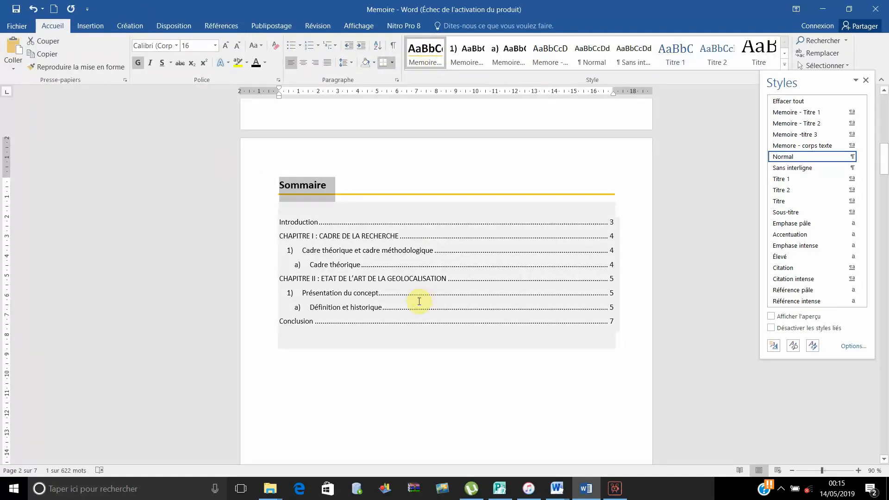
Insert page numbers at the right of the page footers in the "Numéro normal 3" format.
scroll(411, 384, down, 3)
scroll(411, 387, up, 3)
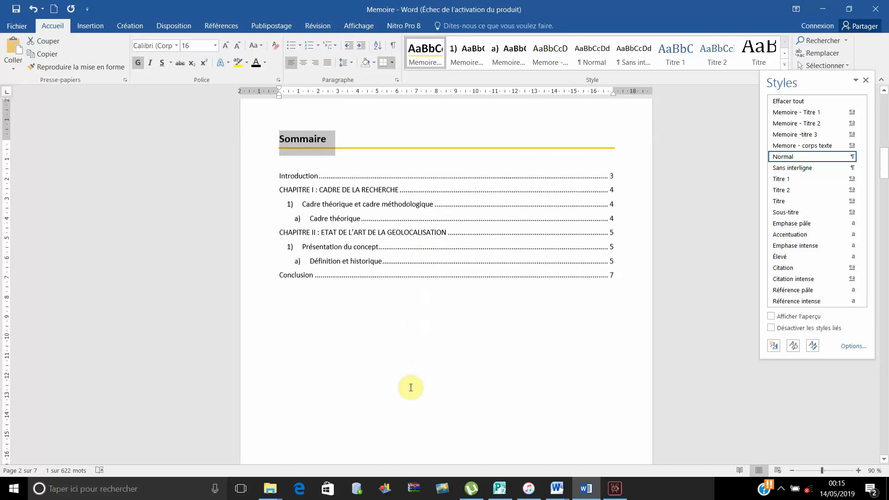
scroll(411, 387, down, 9)
scroll(411, 388, down, 15)
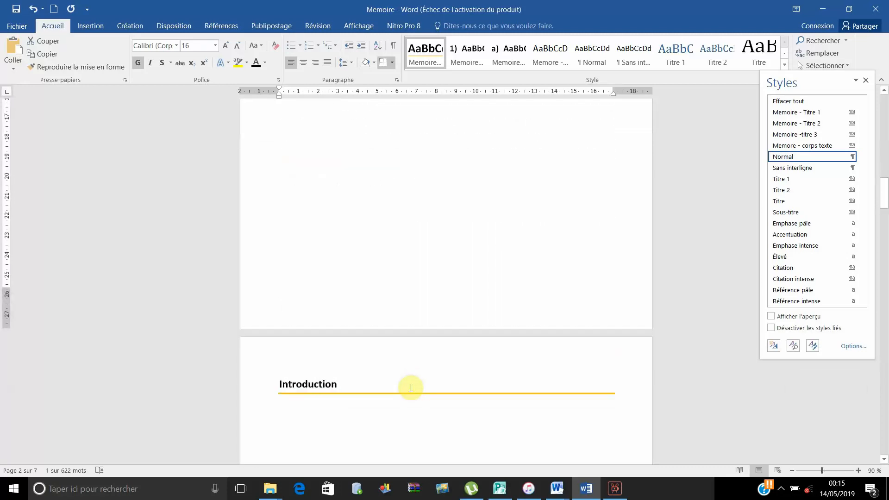
scroll(411, 387, up, 15)
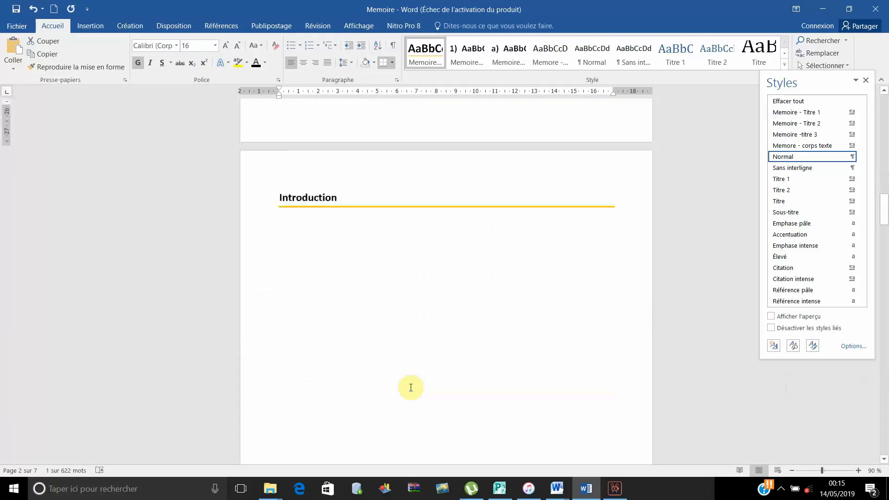
scroll(410, 387, up, 3)
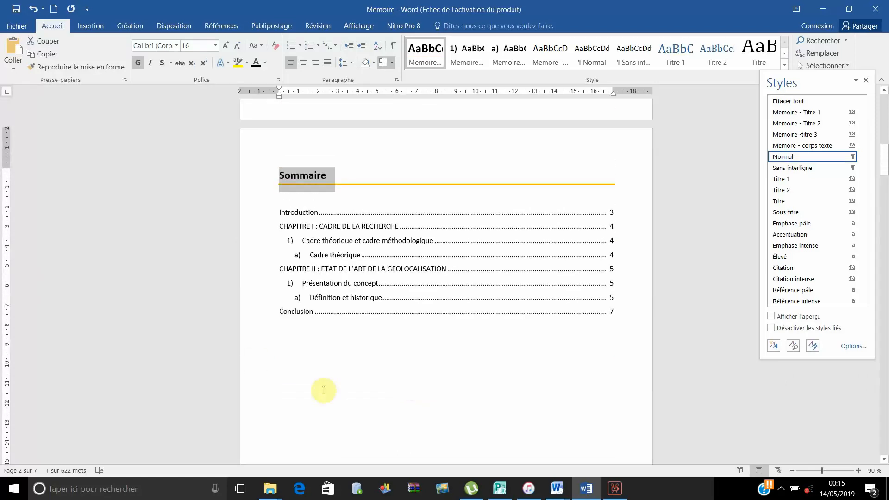
click(287, 213)
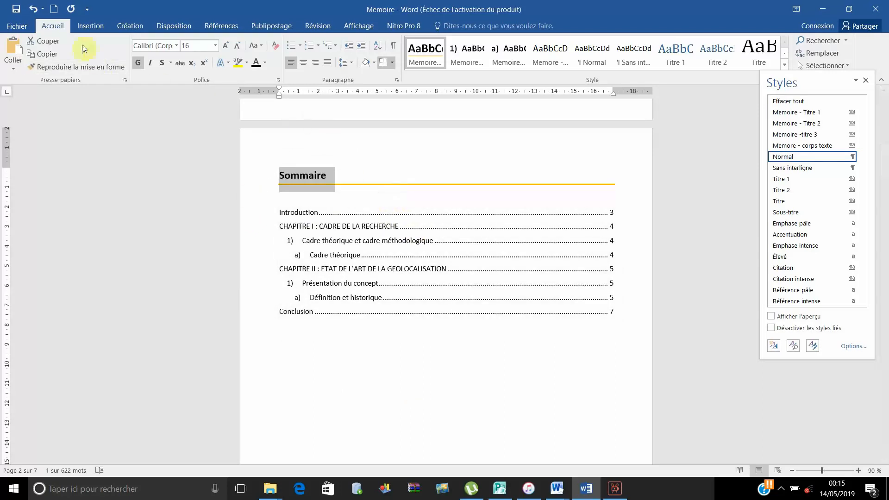
click(92, 27)
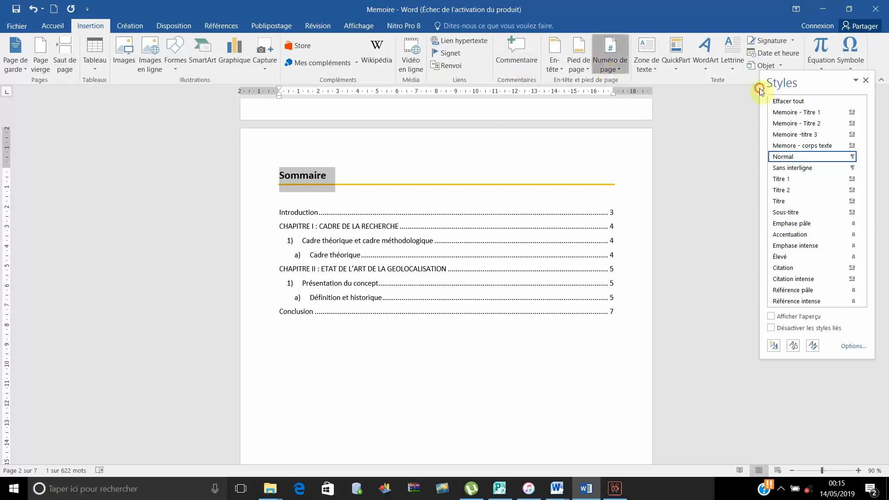
click(602, 65)
mouse_move(634, 98)
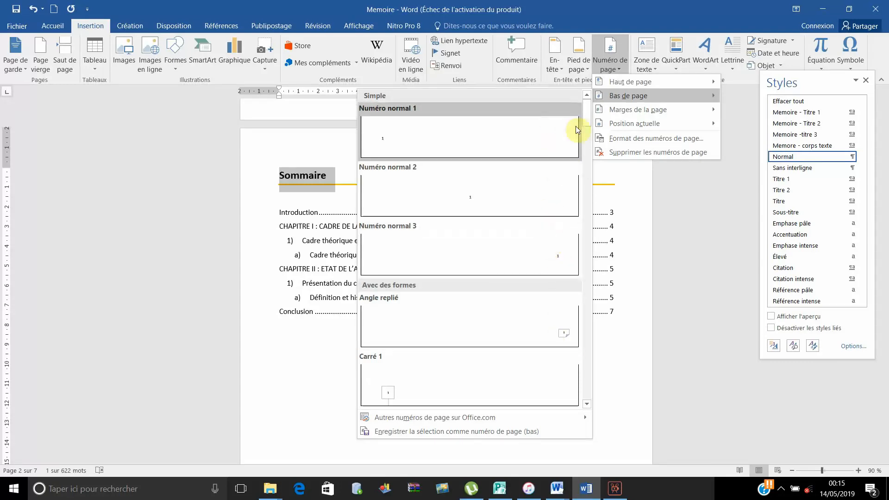
mouse_move(587, 123)
mouse_down()
mouse_move(590, 175)
mouse_move(581, 125)
mouse_up()
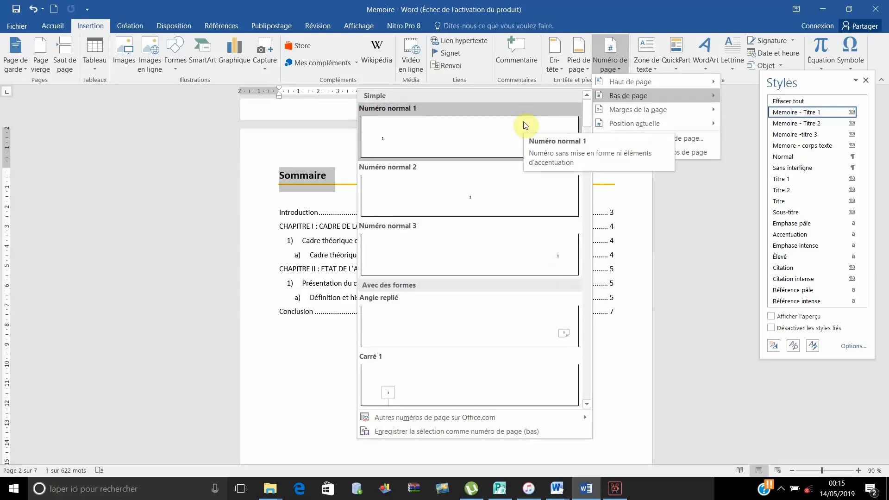
click(509, 246)
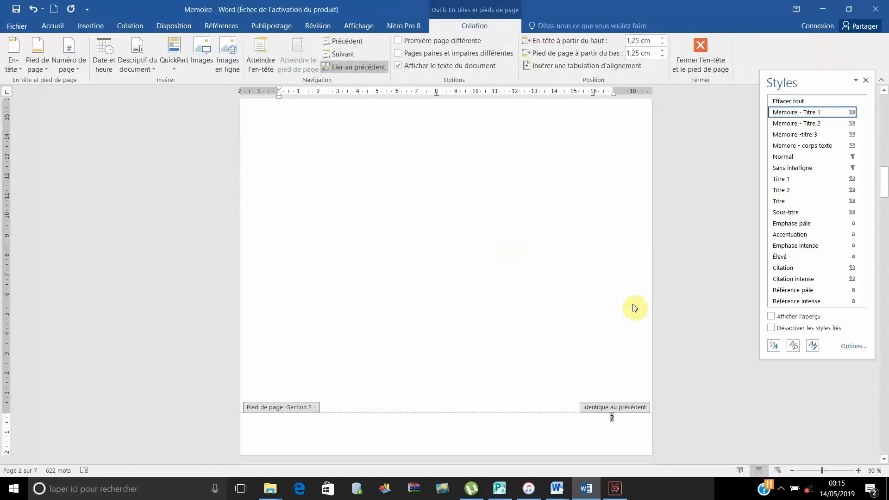
Close footer editing and check the page numbering from the first pages through the "Introduction" page.
scroll(632, 304, up, 8)
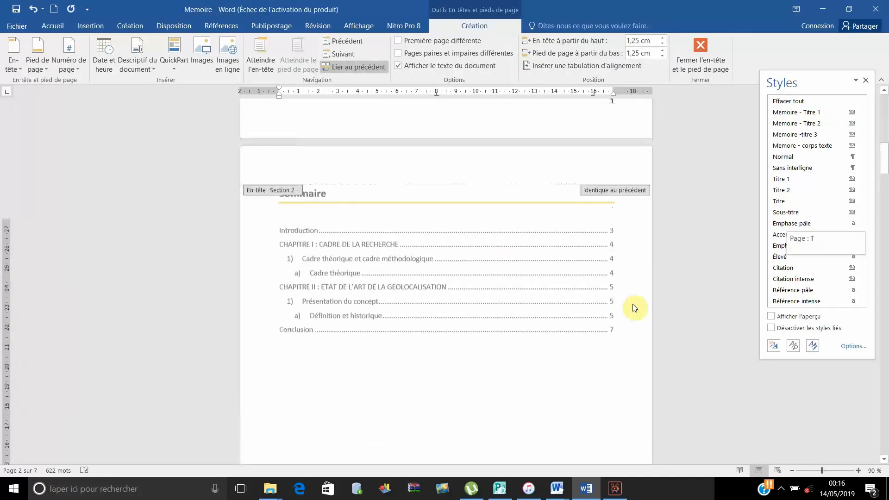
scroll(633, 304, up, 5)
scroll(633, 303, up, 5)
double_click(632, 304)
scroll(632, 303, up, 2)
scroll(633, 304, down, 10)
scroll(633, 305, down, 6)
scroll(633, 304, down, 8)
scroll(633, 304, down, 3)
scroll(633, 304, up, 2)
scroll(634, 304, up, 2)
scroll(633, 304, up, 5)
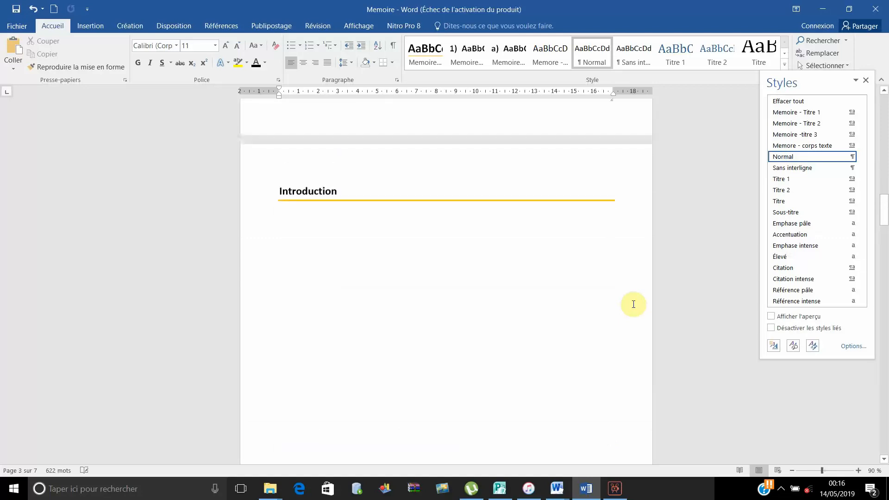
scroll(633, 304, down, 4)
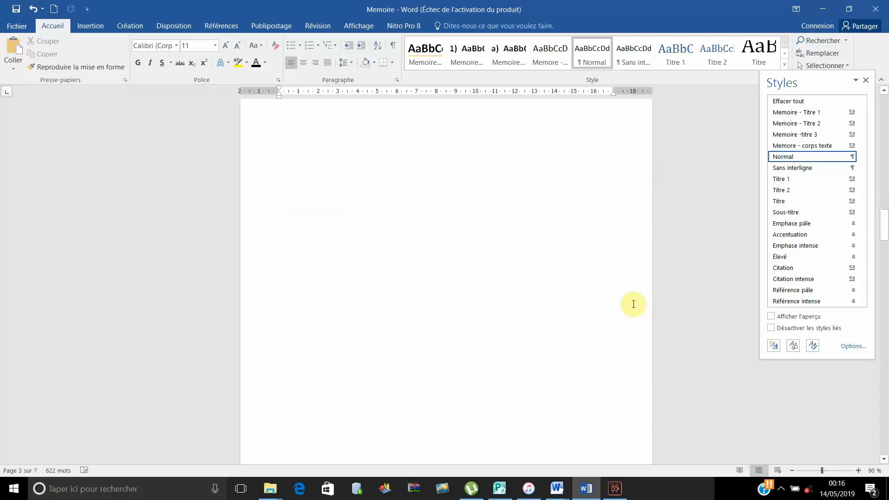
scroll(633, 304, down, 2)
scroll(633, 304, up, 1)
scroll(633, 304, up, 2)
scroll(633, 304, up, 2)
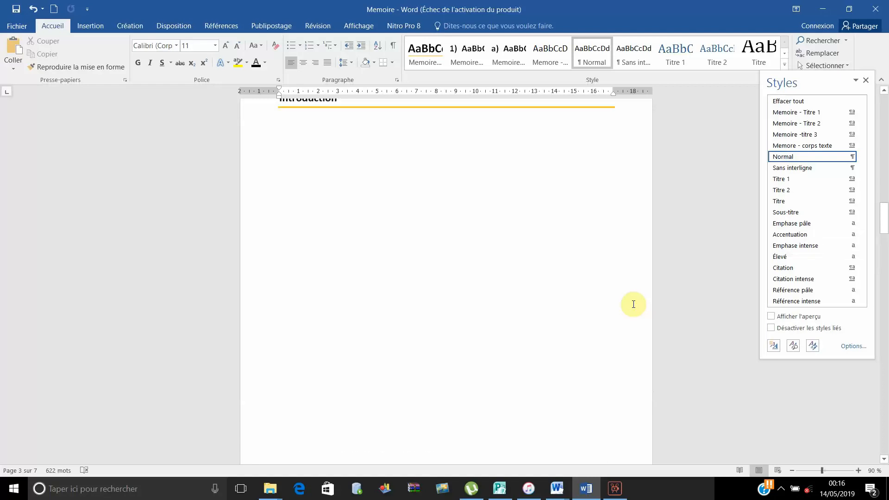
scroll(633, 305, down, 1)
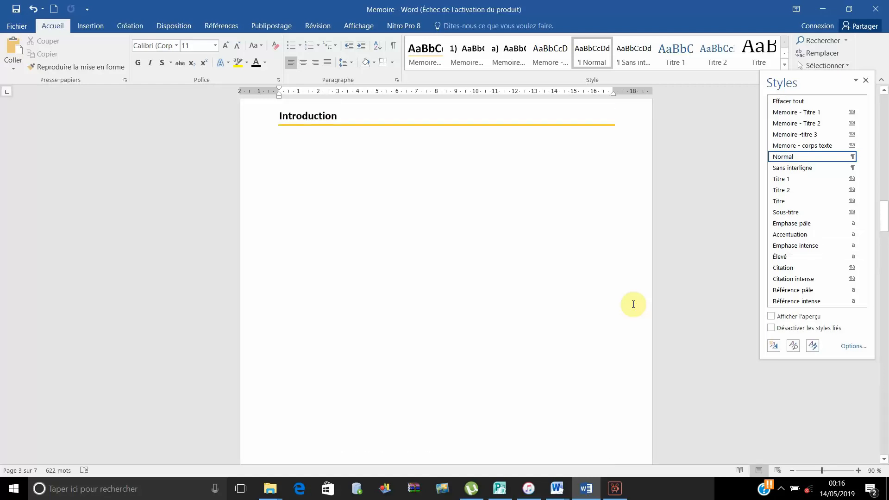
scroll(634, 305, down, 1)
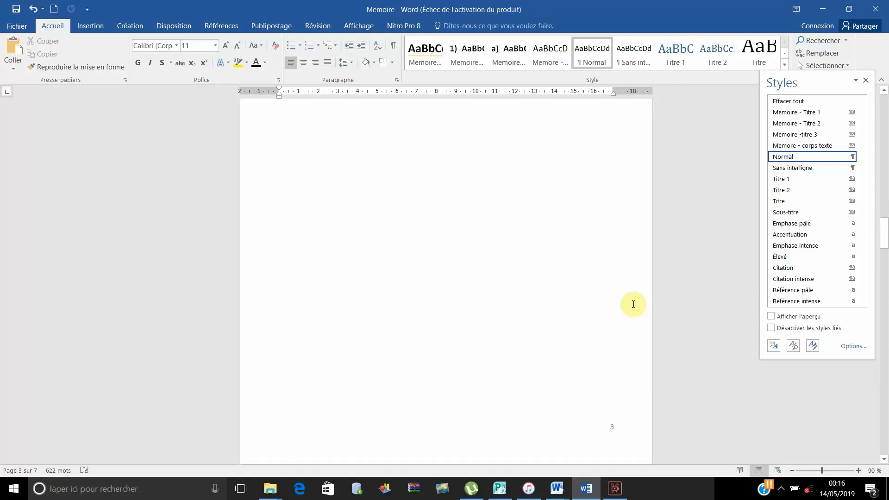
scroll(633, 304, up, 2)
scroll(633, 304, up, 2)
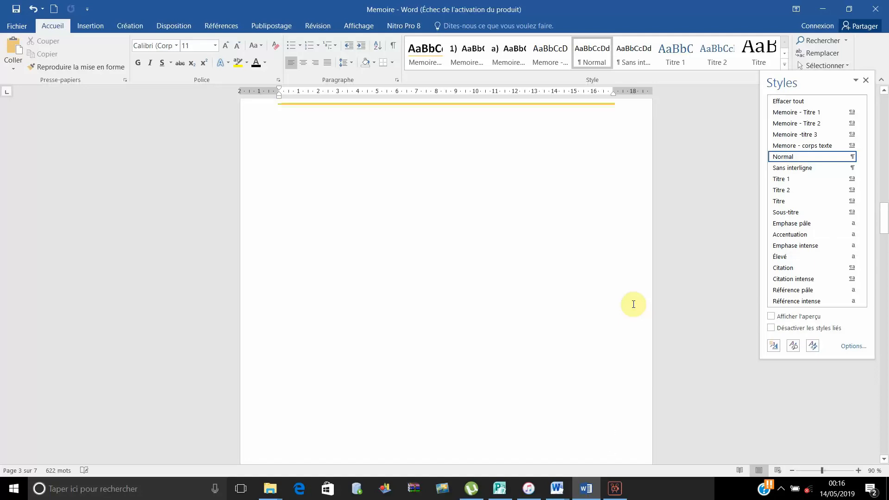
scroll(633, 305, down, 2)
scroll(634, 305, down, 5)
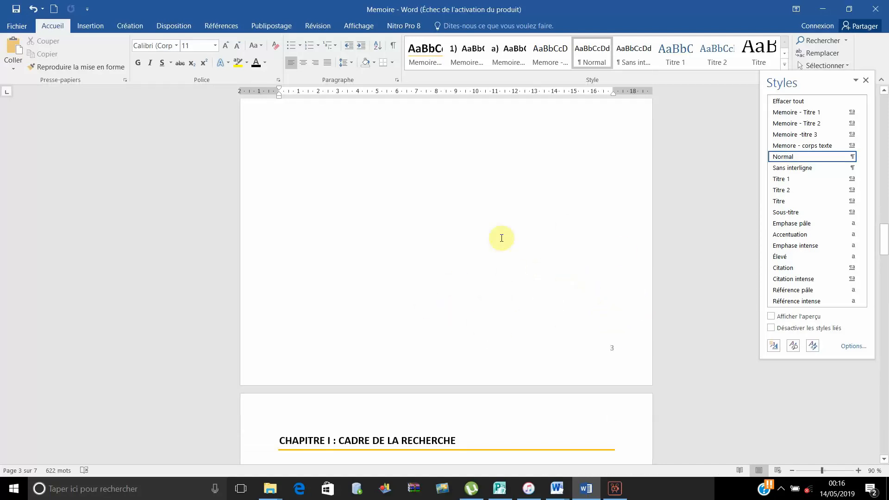
scroll(501, 238, up, 5)
scroll(502, 238, down, 8)
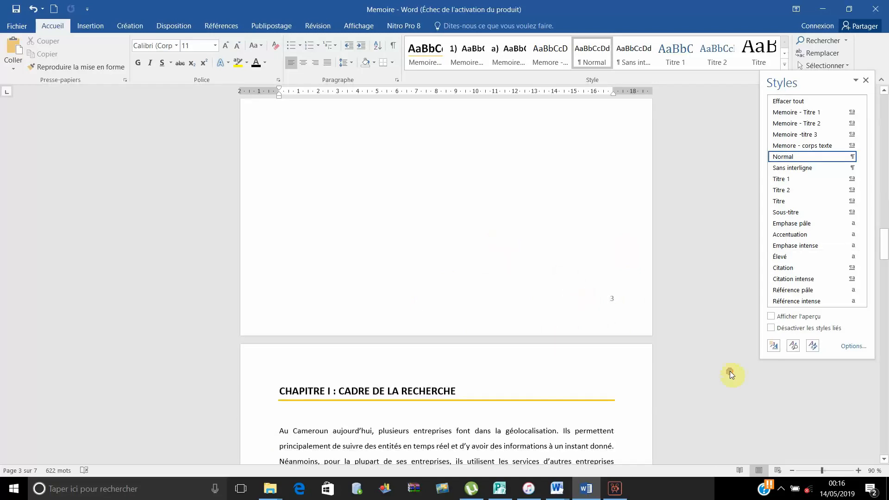
Unlink the Section 3 footer on the "Introduction" page from the previous section.
double_click(612, 300)
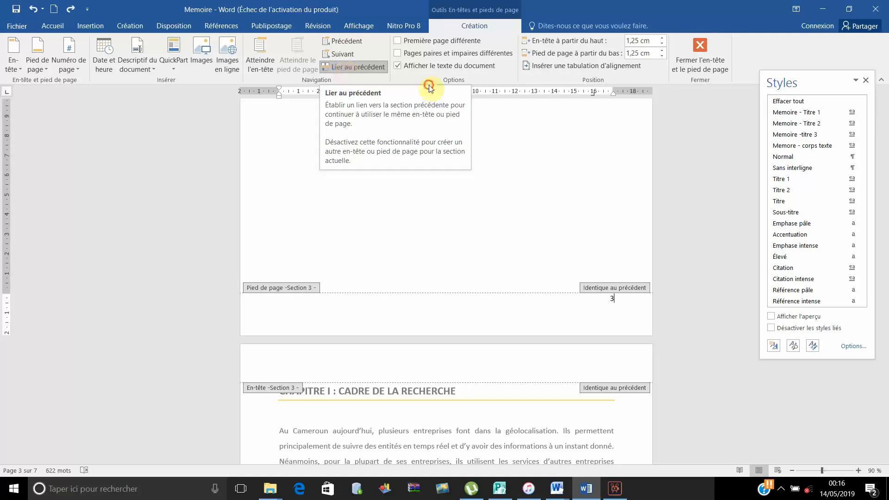
click(343, 68)
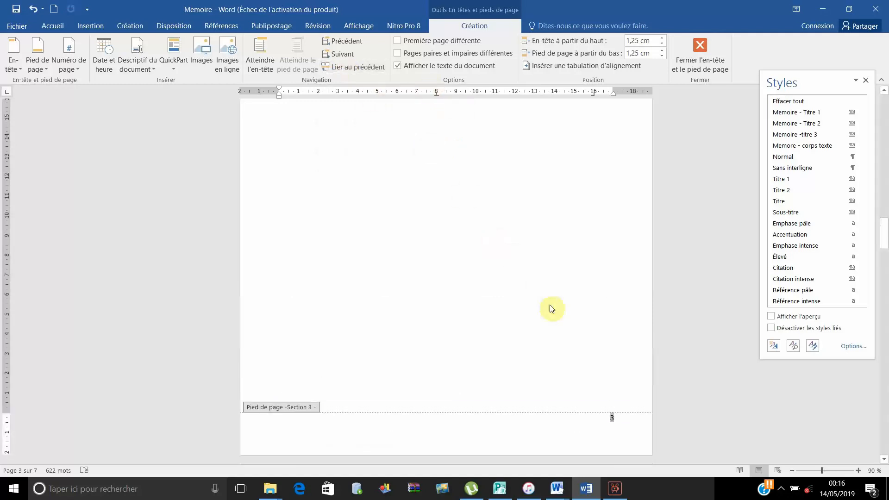
scroll(552, 309, up, 7)
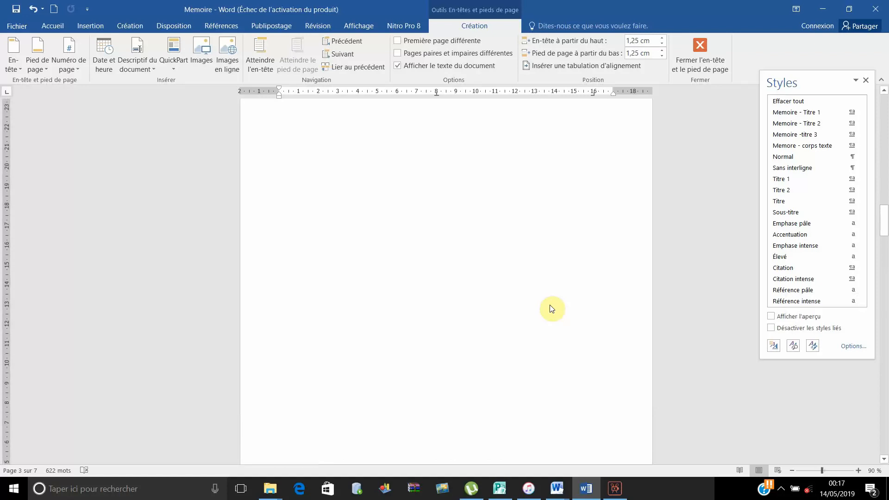
scroll(551, 309, up, 8)
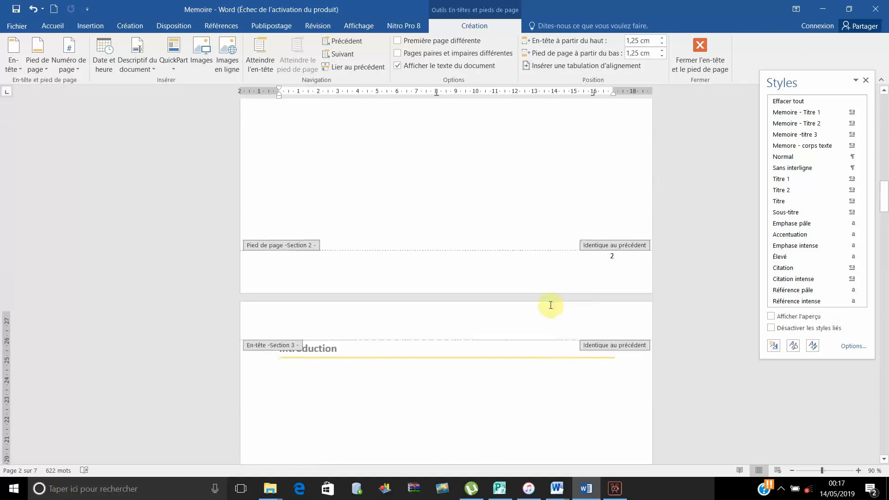
scroll(551, 305, up, 8)
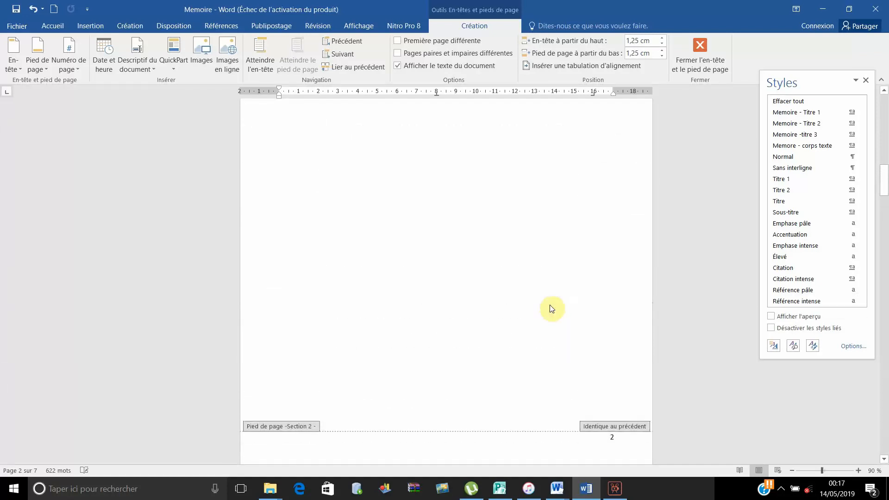
Delete the page number from the Section 2 footer on the "Sommaire" page and close footer editing.
scroll(551, 307, up, 3)
scroll(550, 307, down, 10)
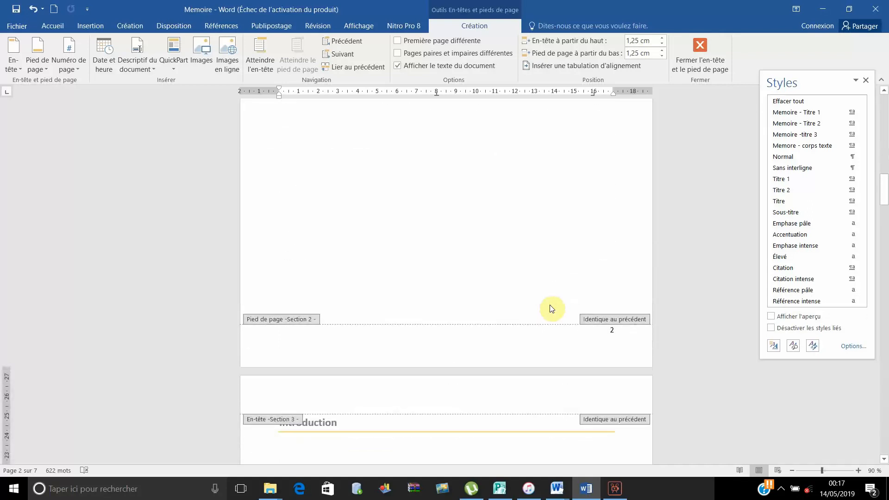
click(614, 260)
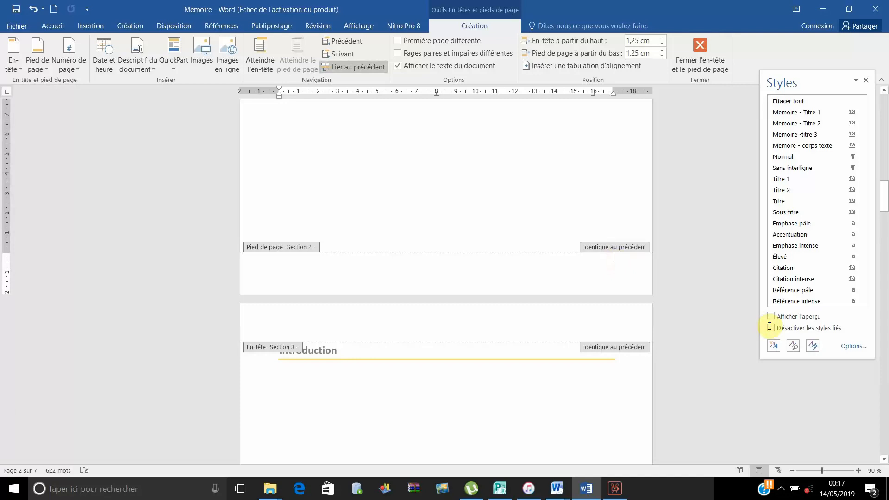
double_click(615, 179)
Set the Section 3 footer page numbering to start from 1 in the 1, 2, 3 format, and close footer editing.
scroll(754, 225, down, 8)
scroll(757, 225, down, 5)
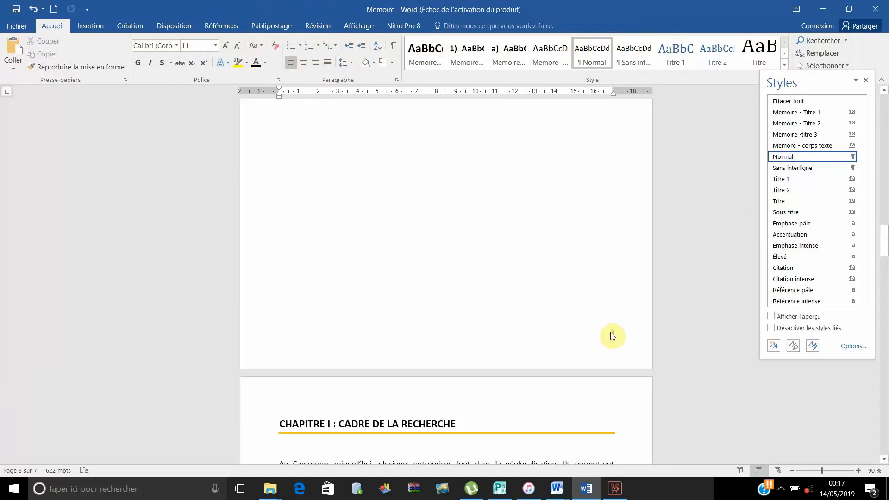
double_click(612, 336)
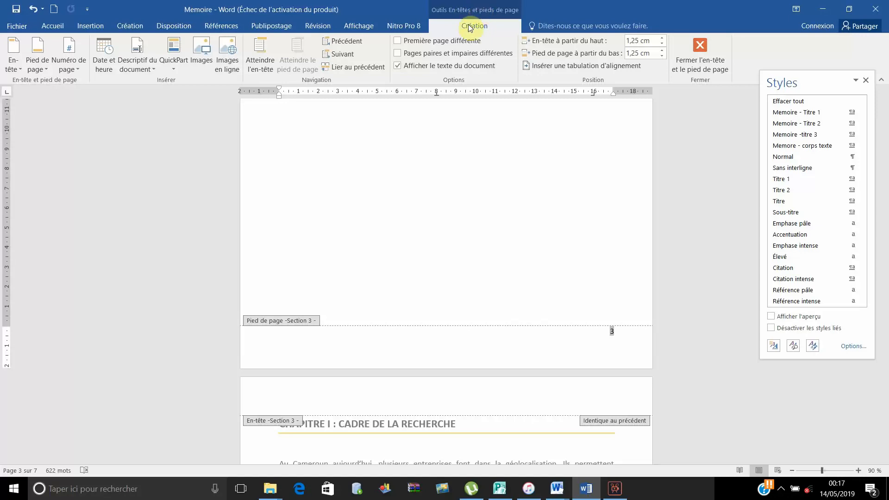
click(77, 69)
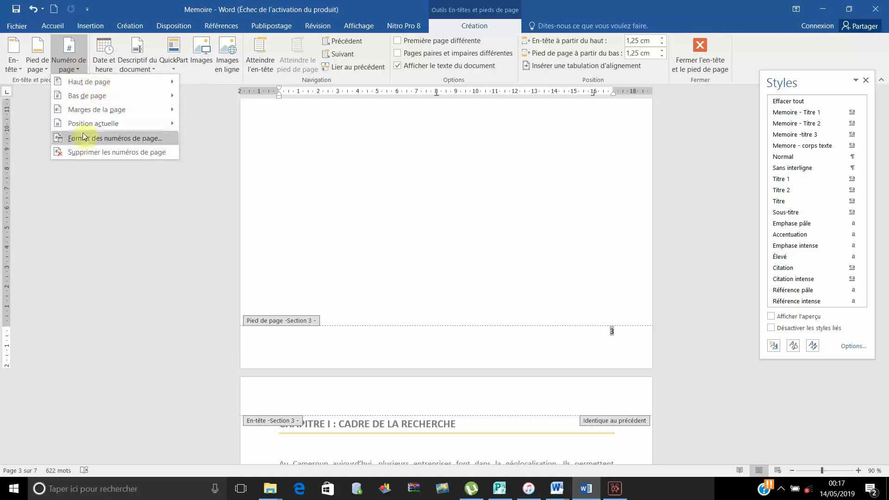
click(106, 139)
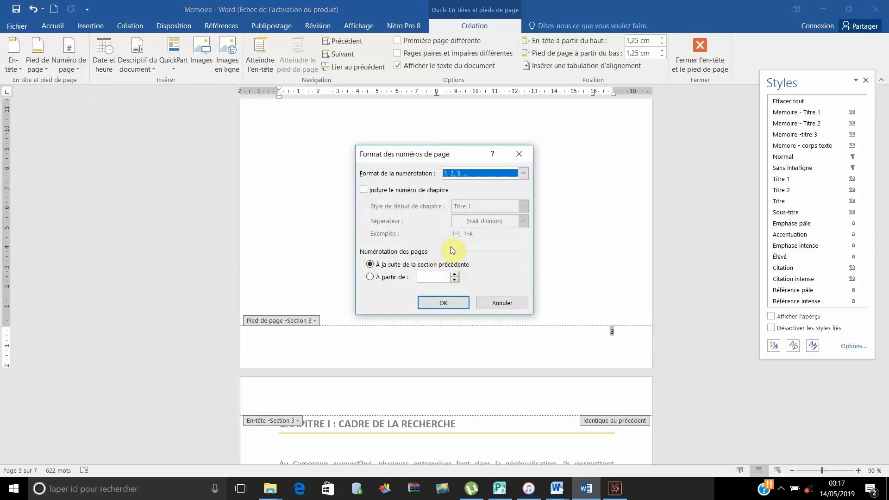
click(454, 276)
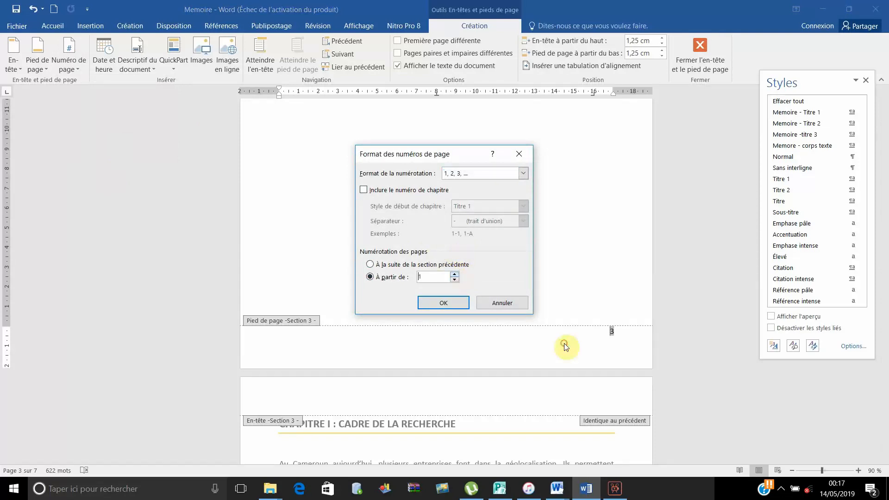
click(445, 302)
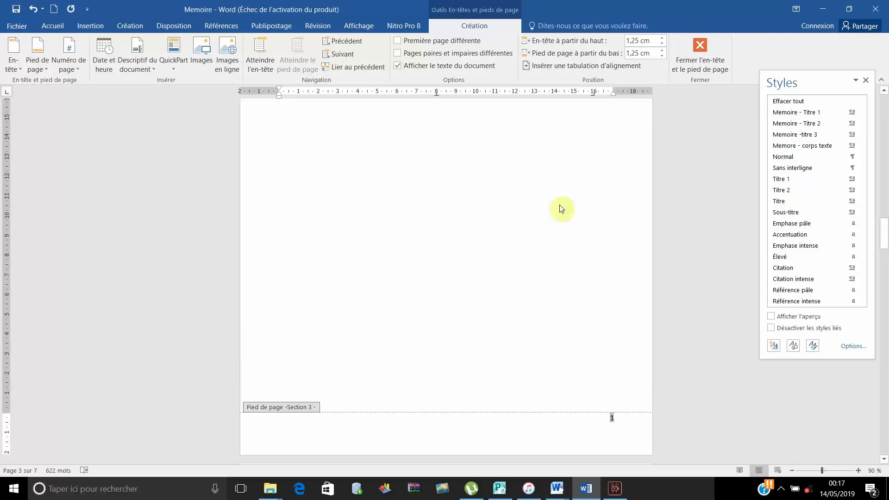
double_click(687, 285)
Check the footer page numbers on the "Introduction" page and the "CHAPITRE I" page.
scroll(686, 283, up, 2)
scroll(686, 284, down, 2)
scroll(686, 284, up, 11)
scroll(686, 284, down, 3)
scroll(687, 284, down, 12)
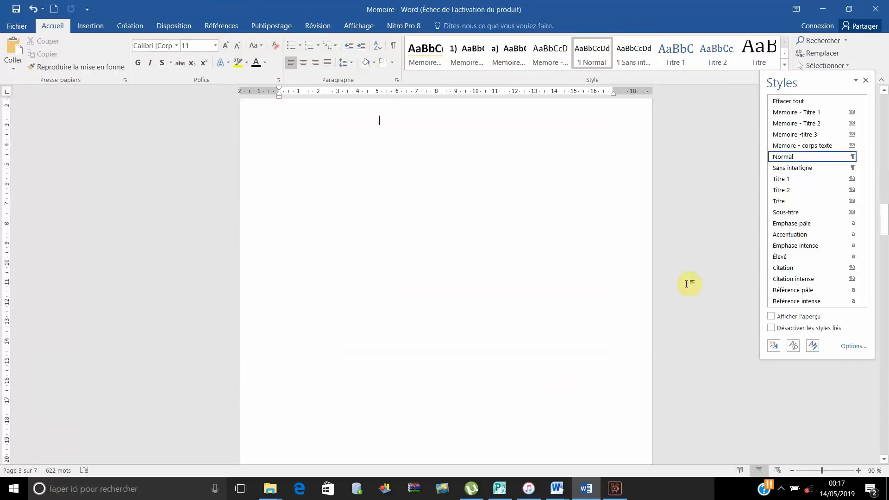
scroll(686, 284, down, 10)
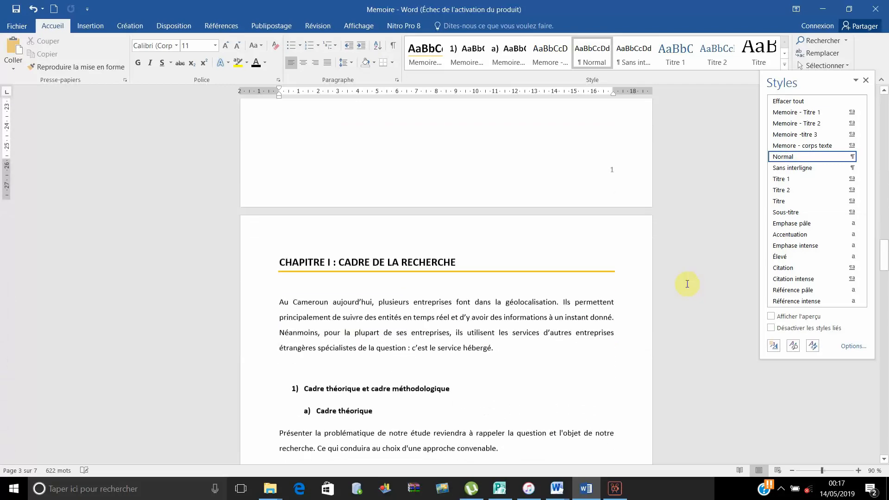
scroll(687, 284, down, 12)
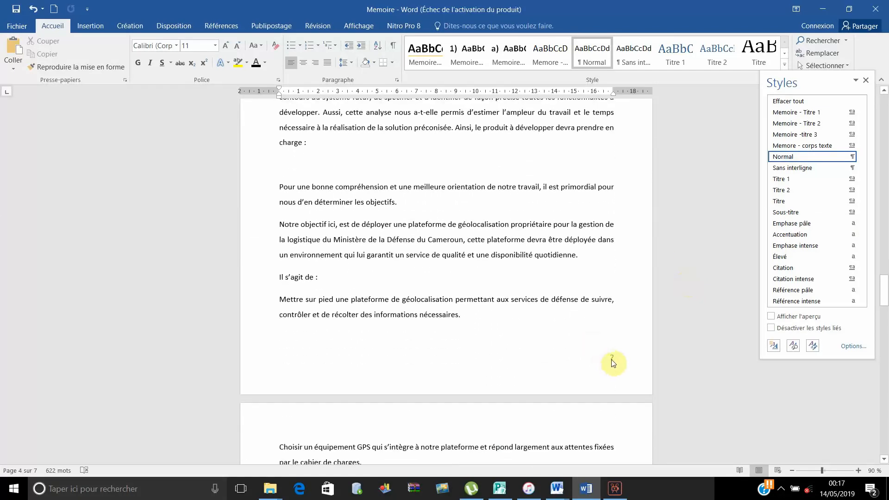
scroll(611, 360, up, 3)
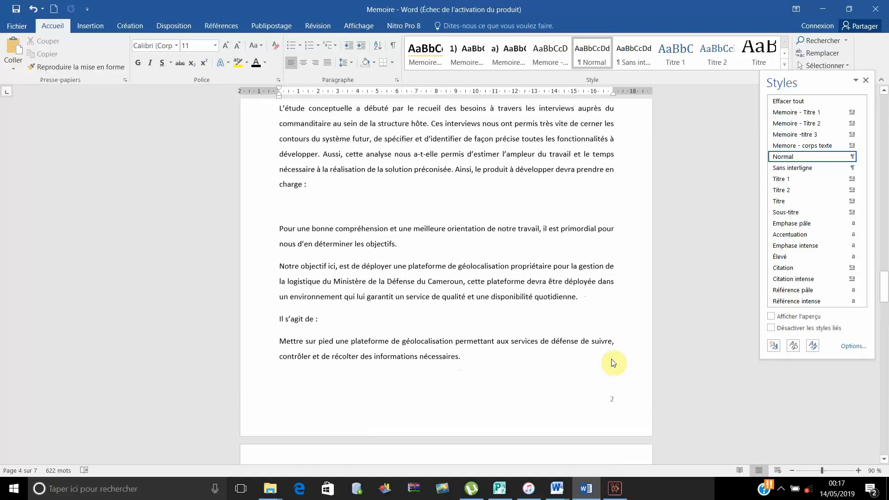
Update only the page numbers of the table of contents under "Sommaire".
scroll(611, 360, up, 20)
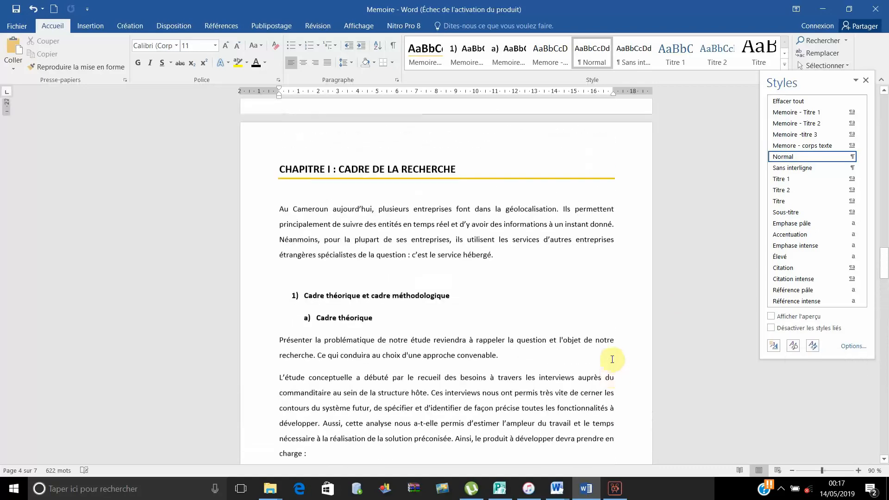
scroll(611, 360, up, 20)
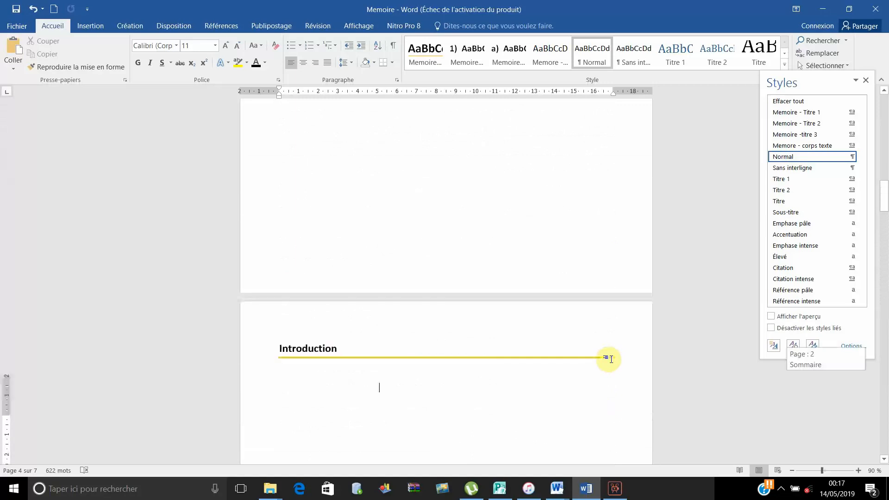
scroll(611, 359, up, 3)
click(505, 276)
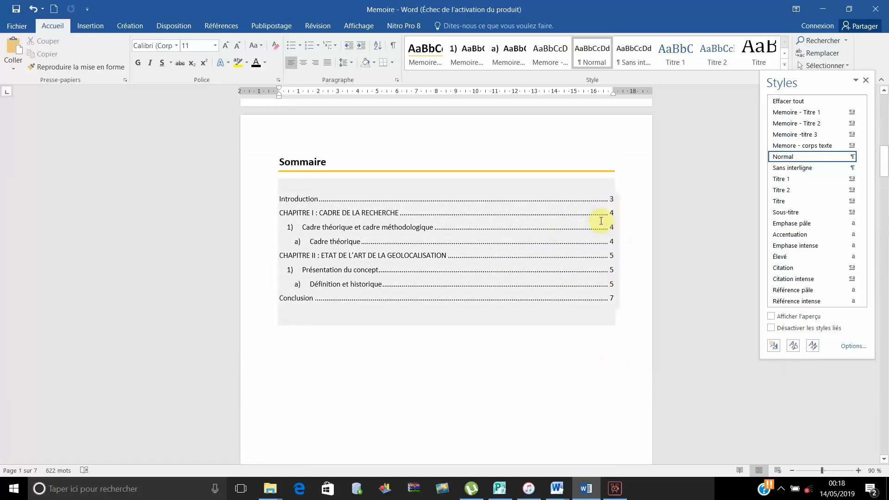
click(521, 259)
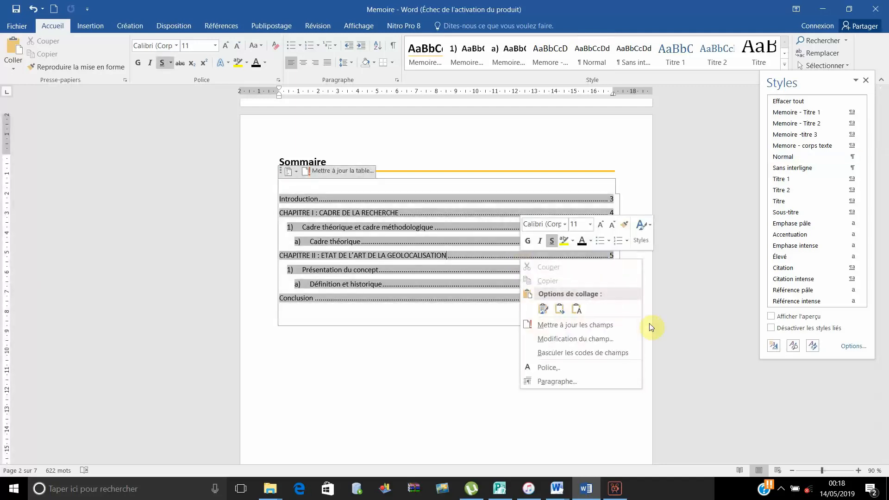
click(557, 329)
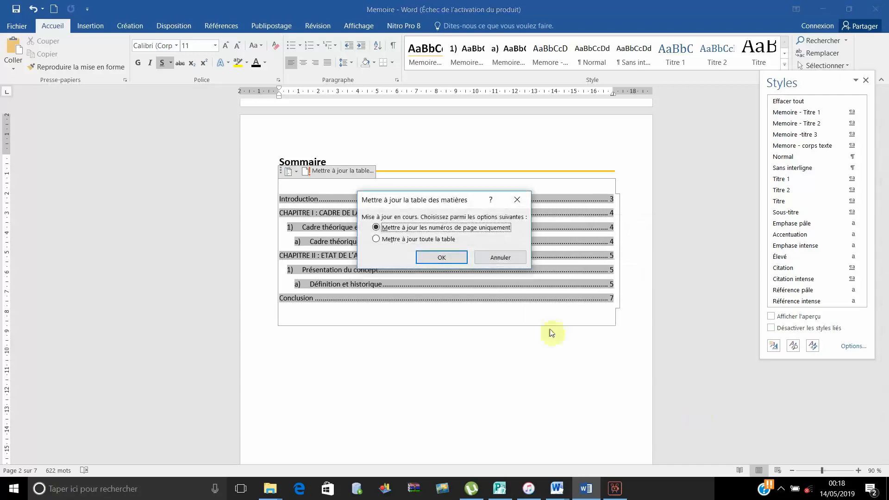
click(442, 258)
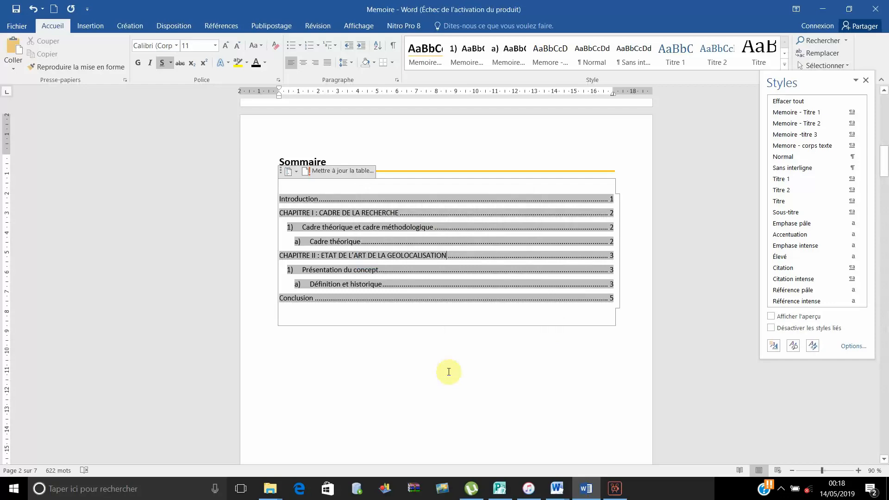
click(559, 464)
Select the geolocation history diagram below the sentence beginning "Le Schéma suivant récapitule".
scroll(560, 464, down, 15)
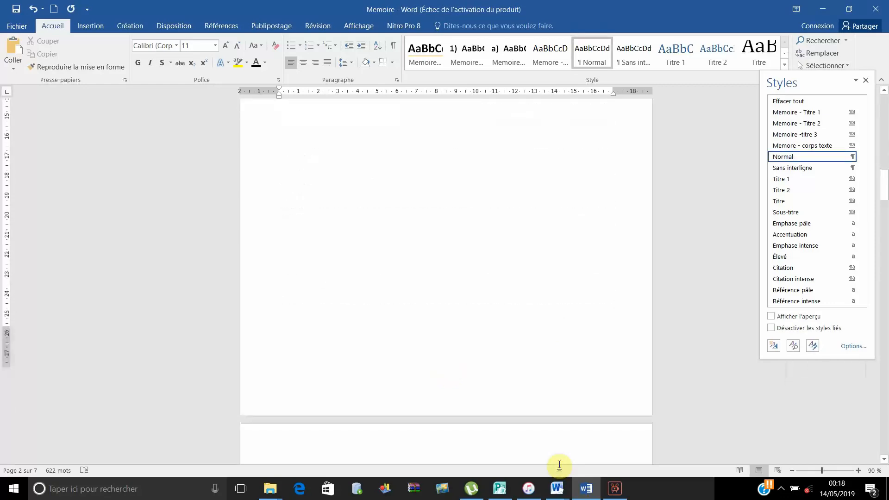
scroll(560, 465, down, 20)
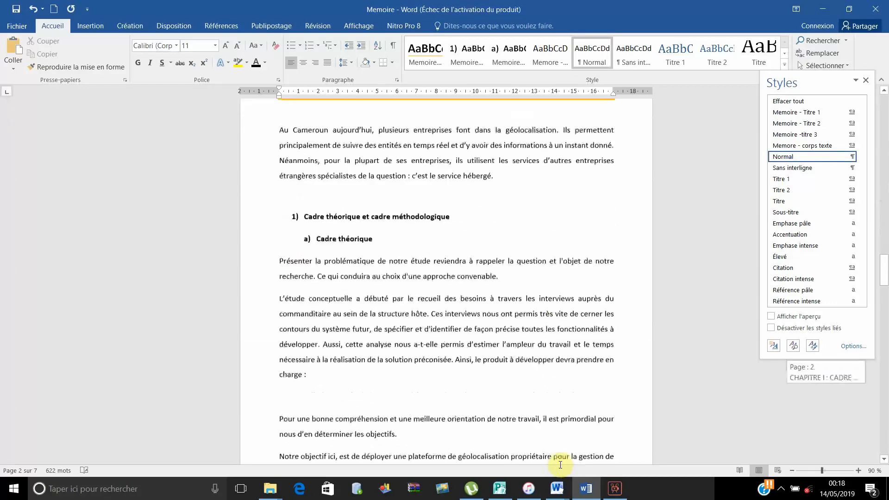
scroll(560, 464, down, 15)
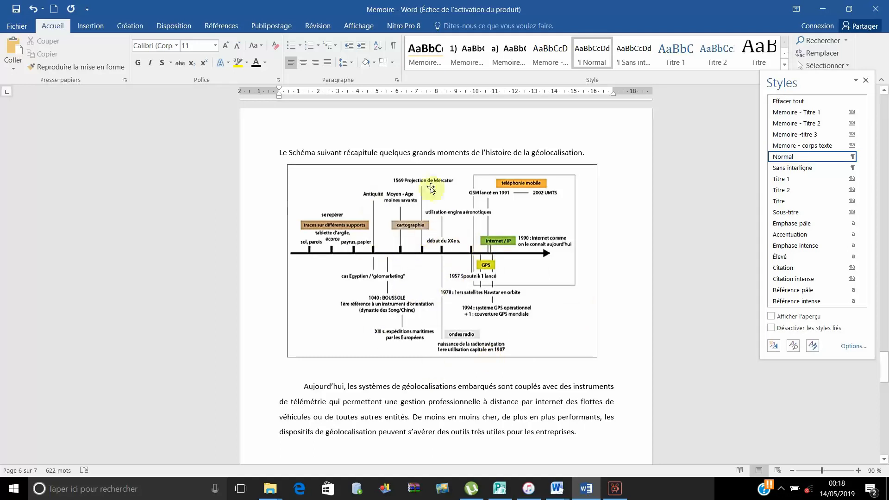
click(543, 285)
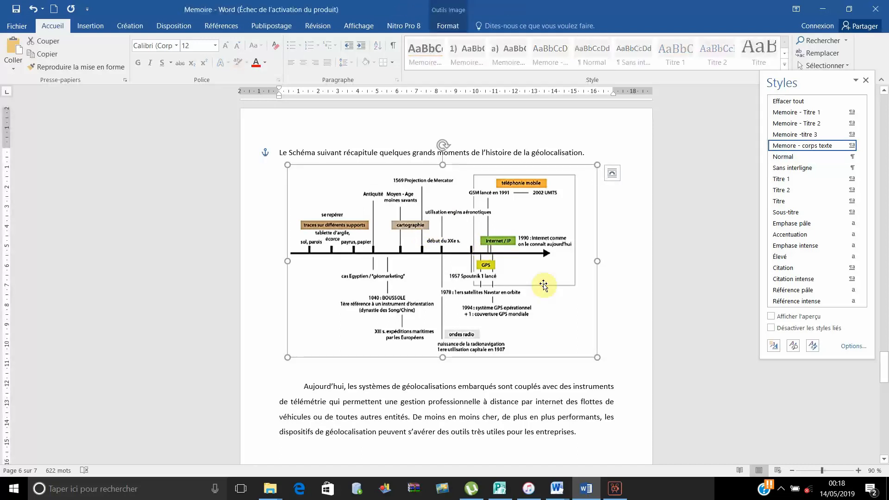